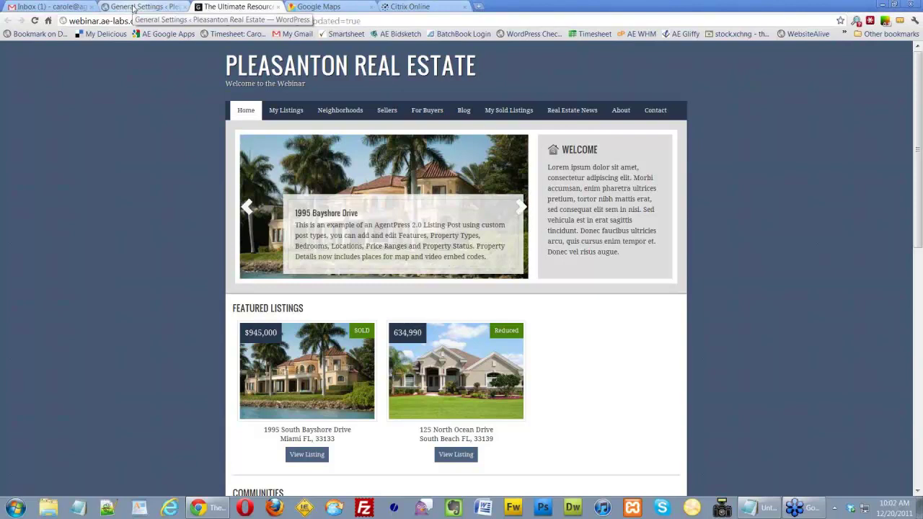
# Switch to the WordPress admin and start a new listing titled with the property's street address
pyautogui.click(133, 8)
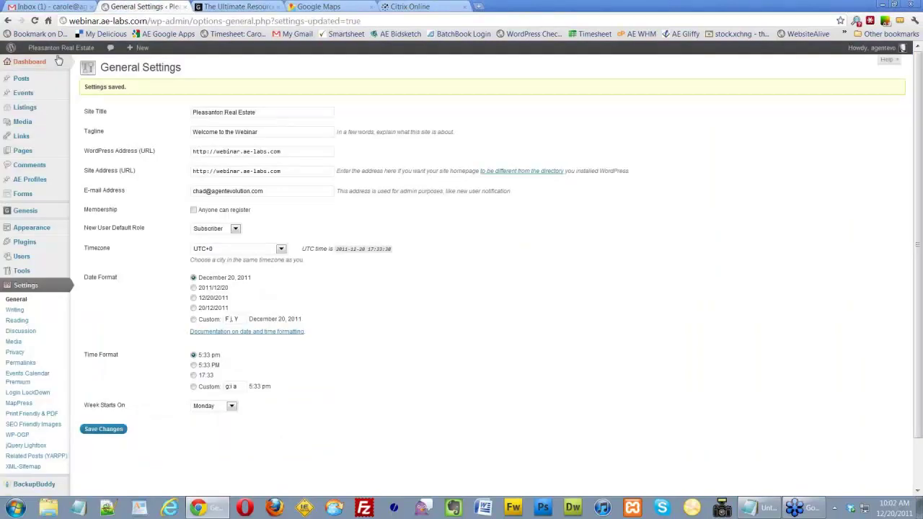
pyautogui.moveTo(29, 110)
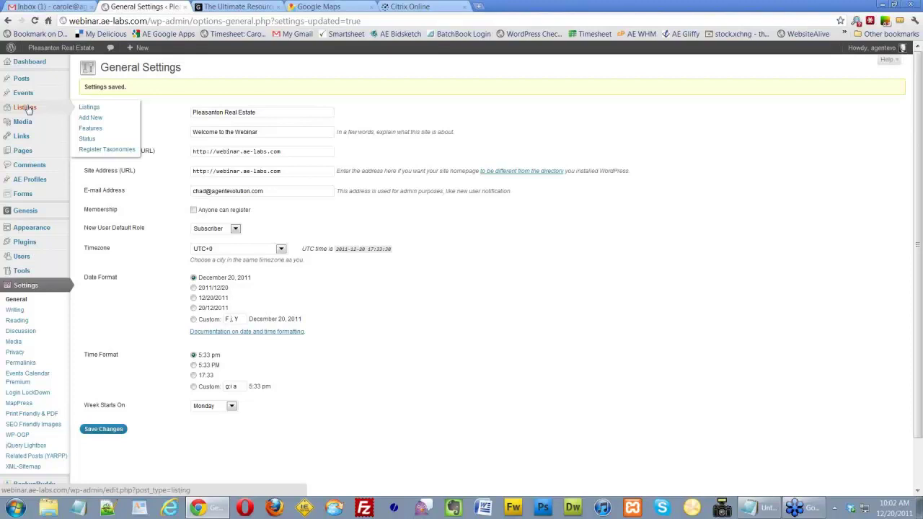
pyautogui.click(91, 118)
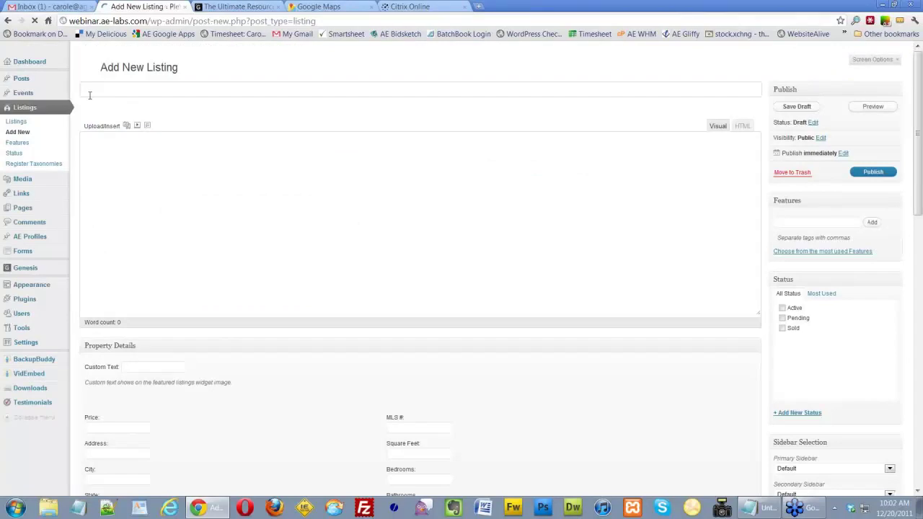
pyautogui.write('555 Main Street')
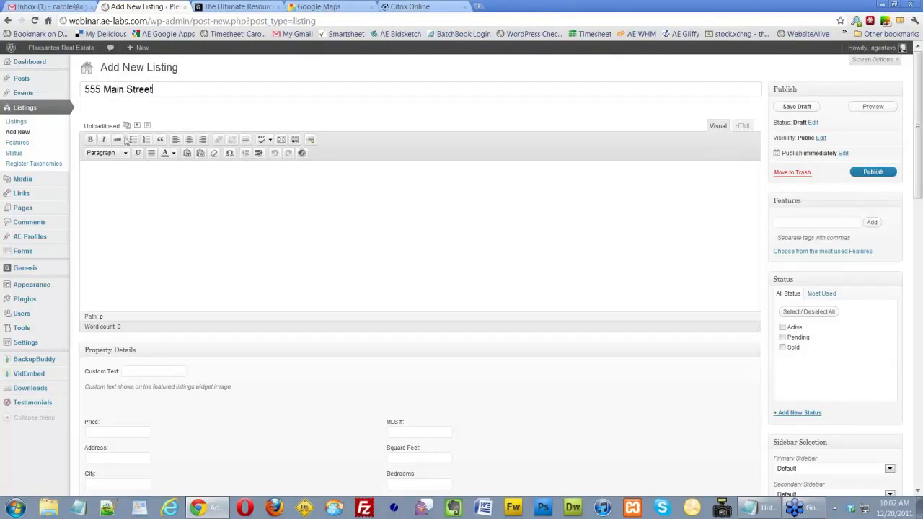
pyautogui.click(96, 177)
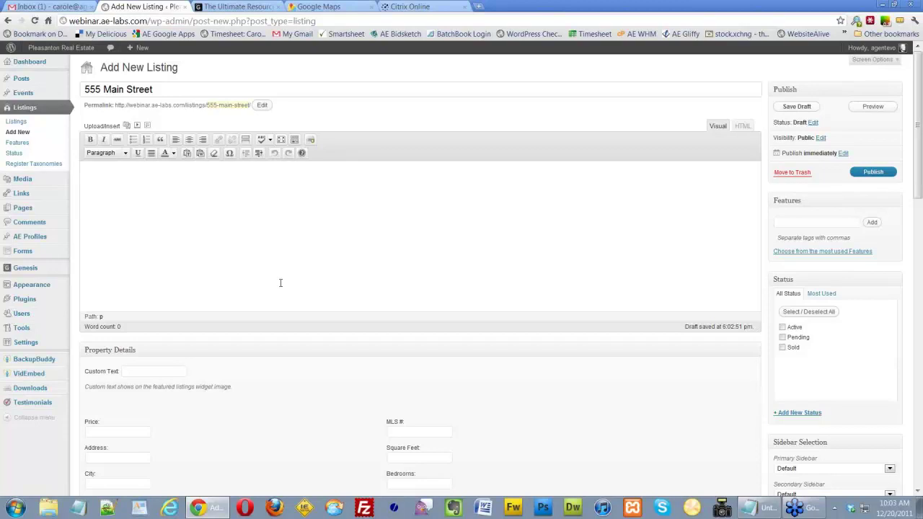
# Move the MapPress box up to sit between Property Details and Genesis SEO Settings
pyautogui.scroll(-1, 281, 282)
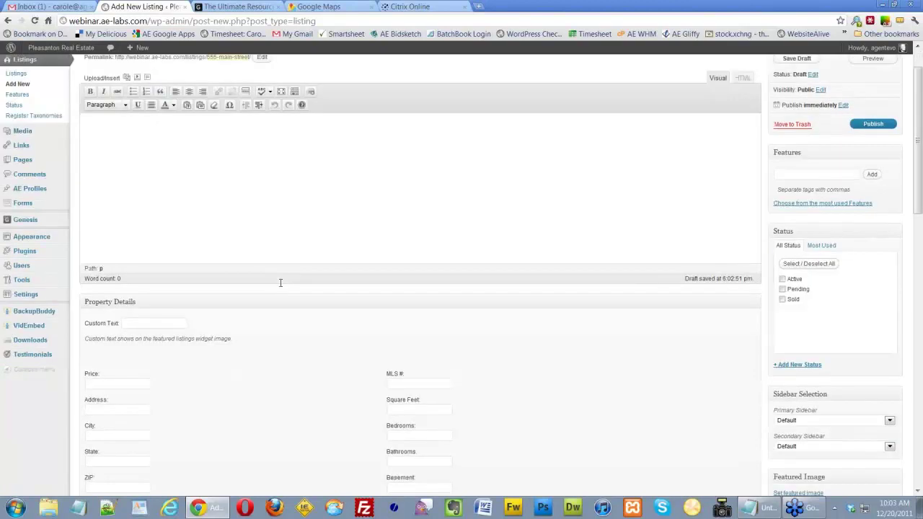
pyautogui.scroll(-15, 281, 285)
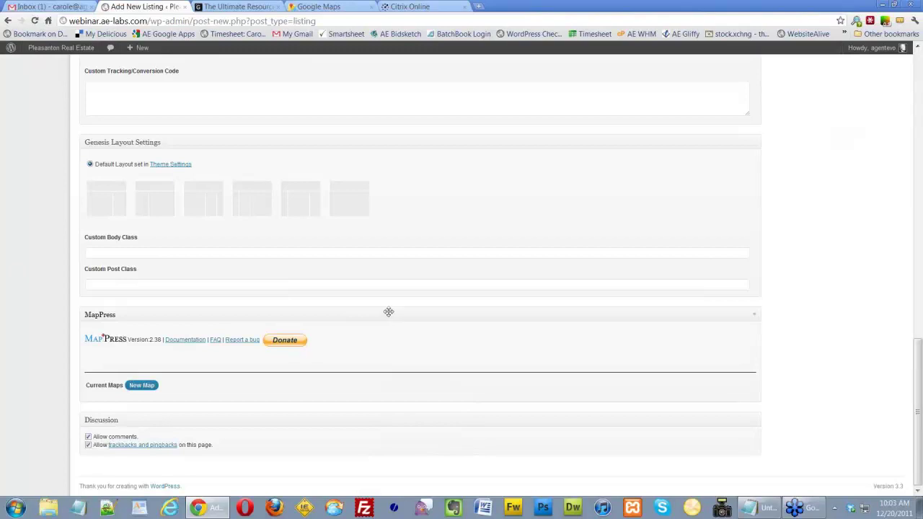
pyautogui.moveTo(389, 311); pyautogui.dragTo(383, 278)
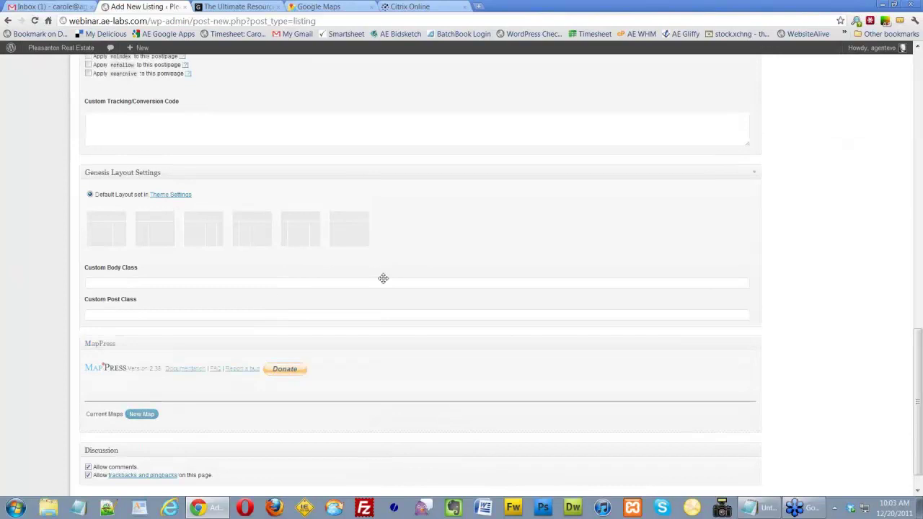
pyautogui.moveTo(383, 278); pyautogui.dragTo(401, 8)
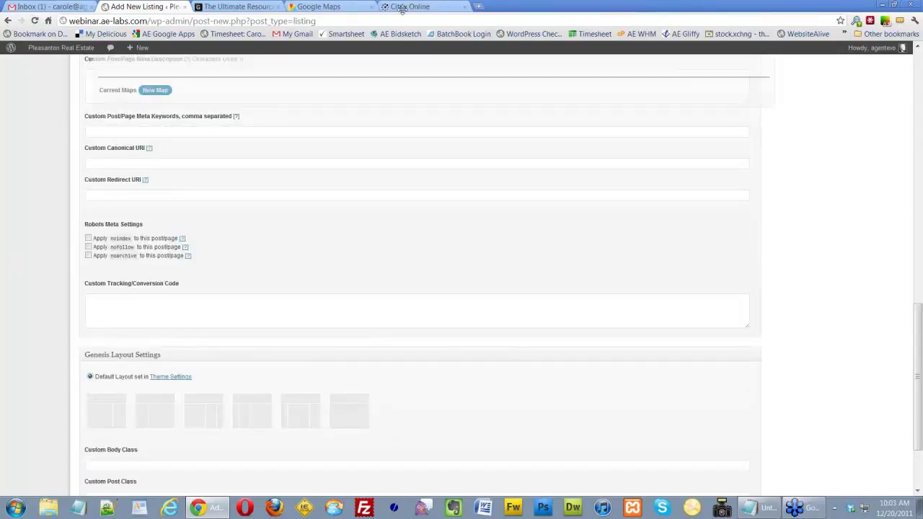
pyautogui.moveTo(401, 9); pyautogui.dragTo(389, 61)
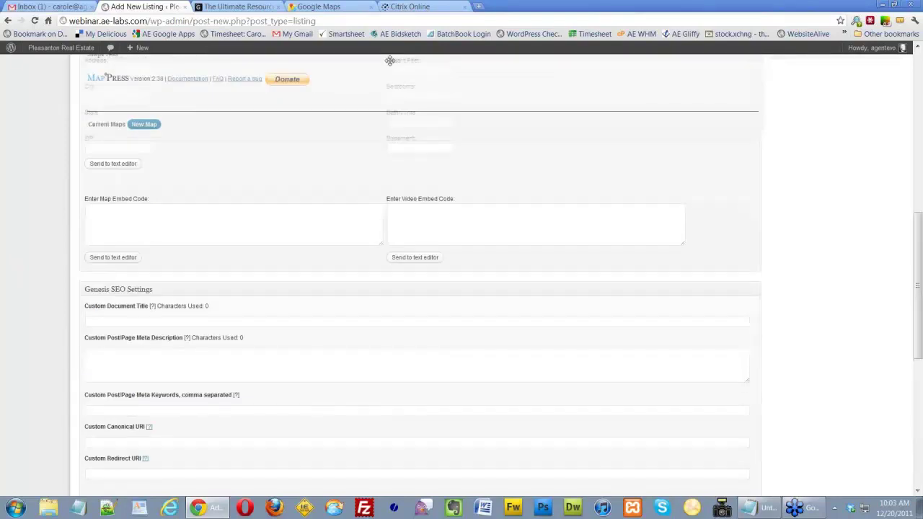
pyautogui.moveTo(390, 61); pyautogui.dragTo(505, 213)
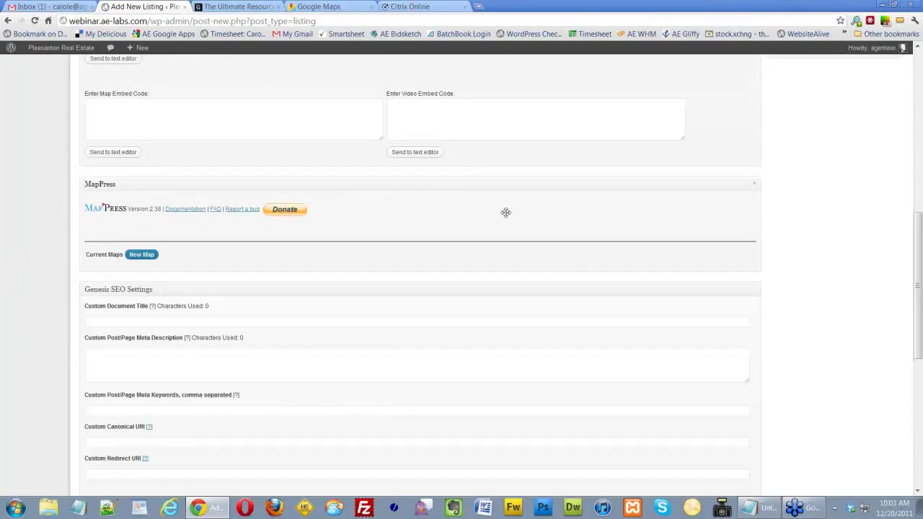
pyautogui.scroll(1, 505, 212)
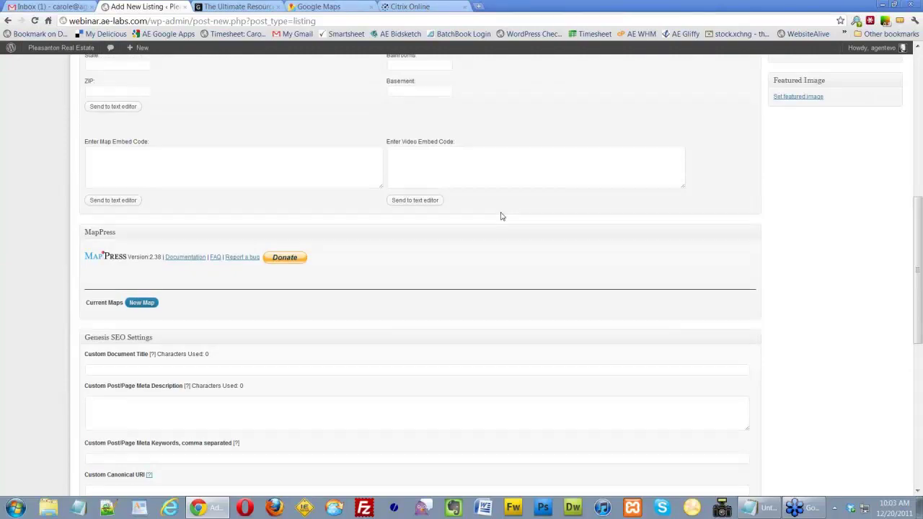
# Reload the new listing page and collapse the Property Details box
pyautogui.press('F5')
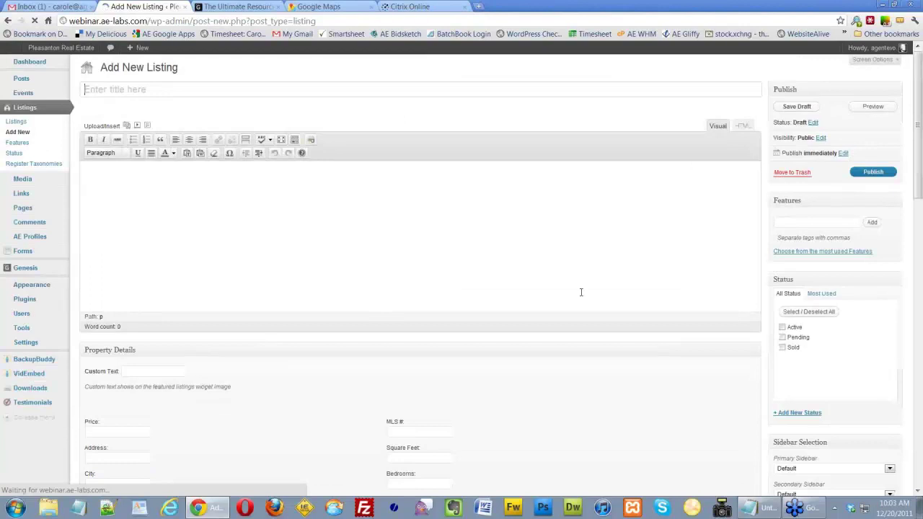
pyautogui.scroll(-5, 625, 166)
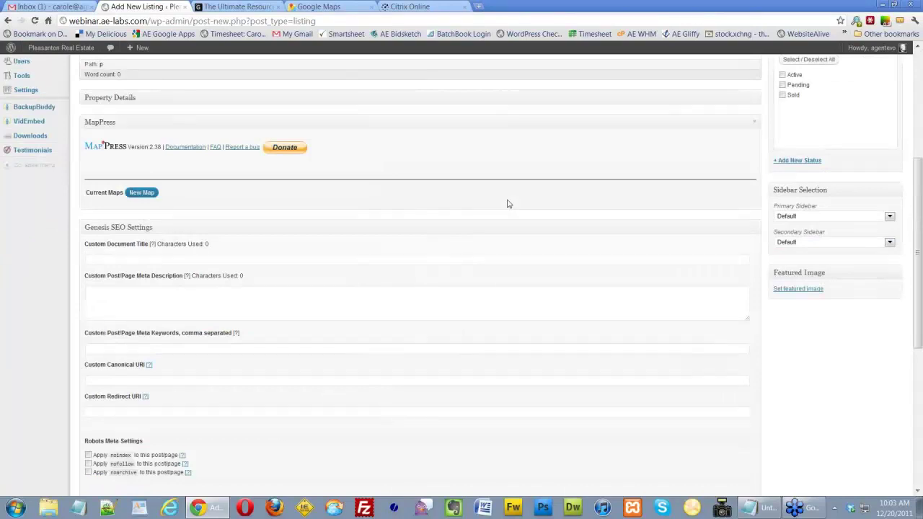
pyautogui.scroll(3, 233, 208)
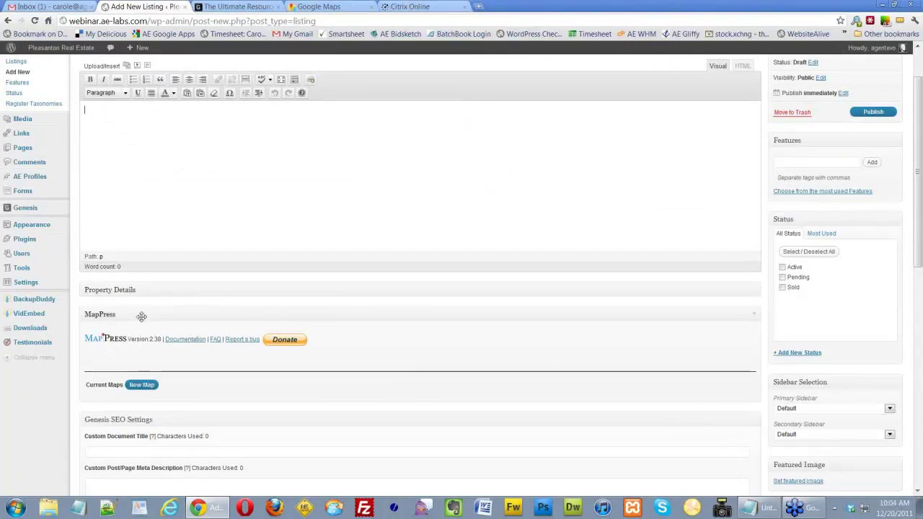
# Create a new MapPress map and add the property's street address, city and state as its location
pyautogui.click(142, 385)
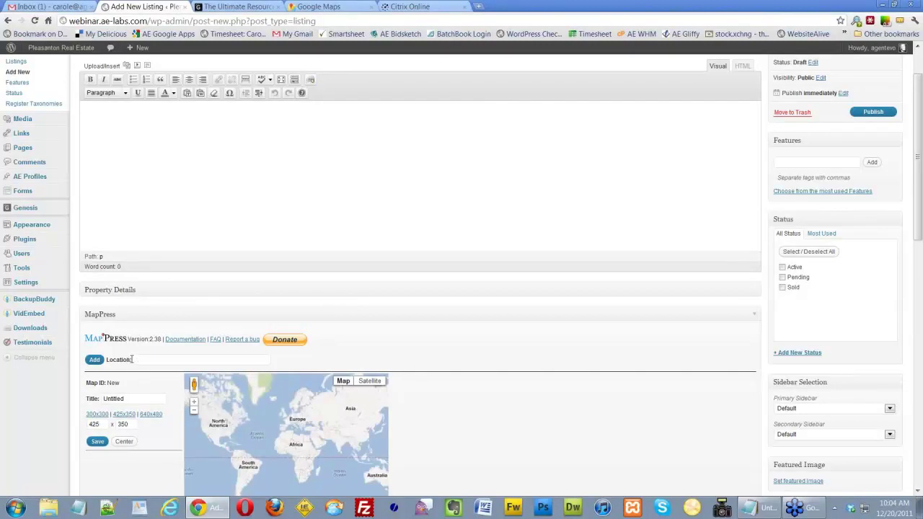
pyautogui.click(132, 359)
pyautogui.write('555 Ma')
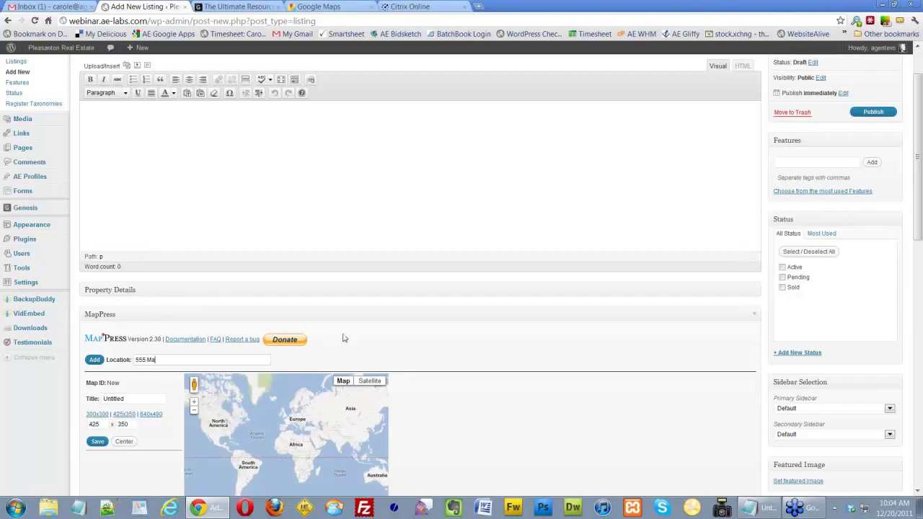
pyautogui.write('in Street, New York, NY')
pyautogui.click(96, 361)
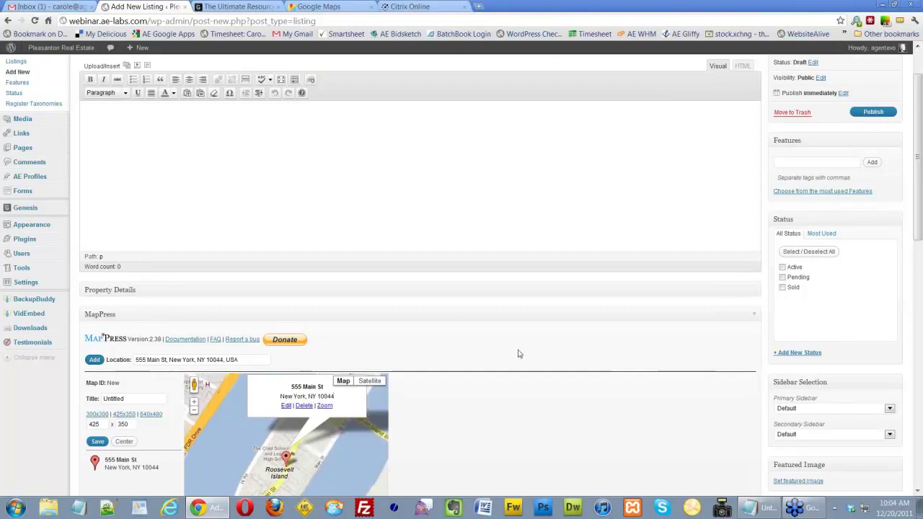
# Switch the map to Satellite imagery, zoom in closer on the property and reopen the marker's info bubble
pyautogui.scroll(-1, 517, 353)
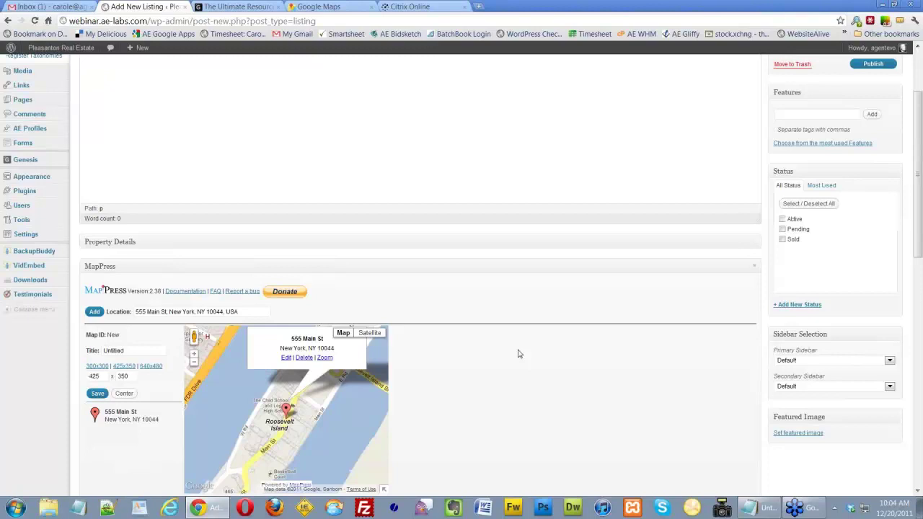
pyautogui.scroll(-2, 518, 354)
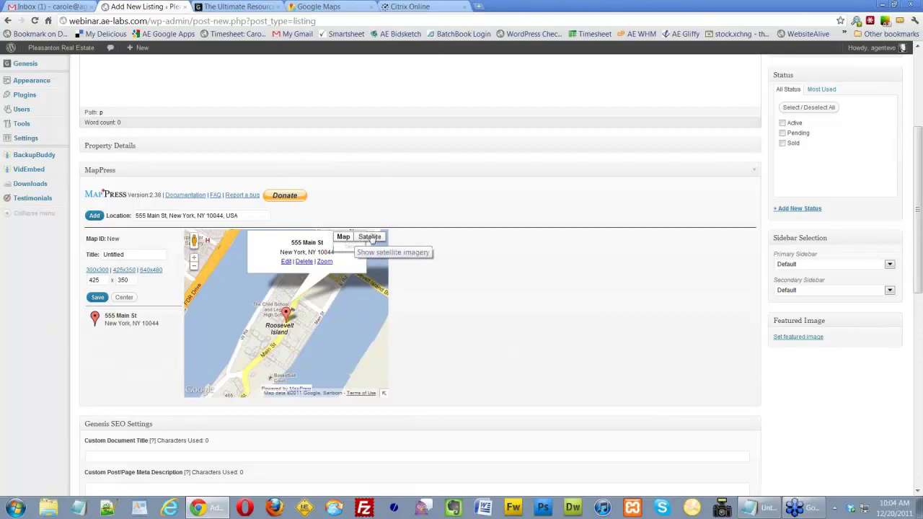
pyautogui.moveTo(369, 241)
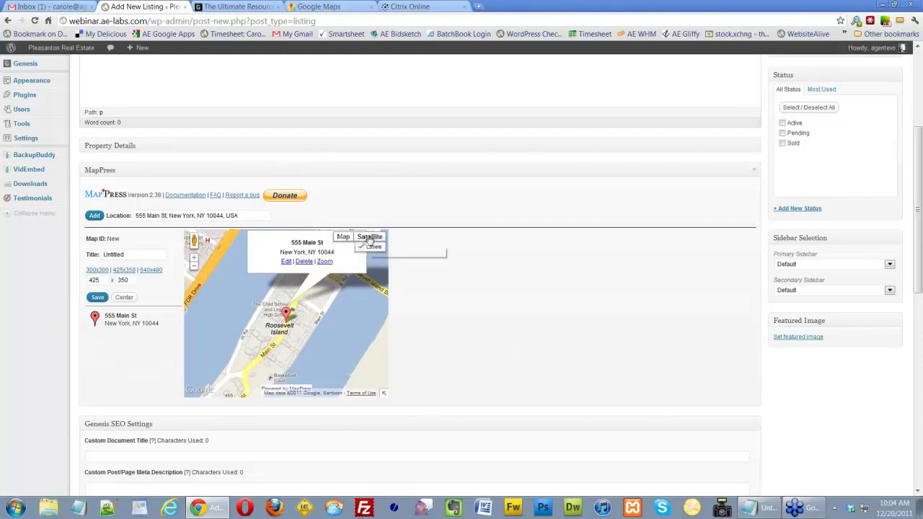
pyautogui.click(370, 238)
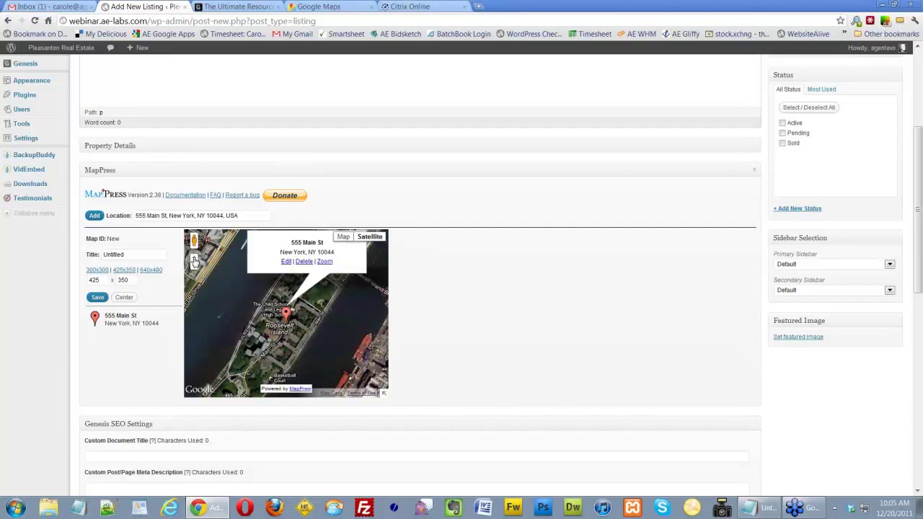
pyautogui.click(194, 261)
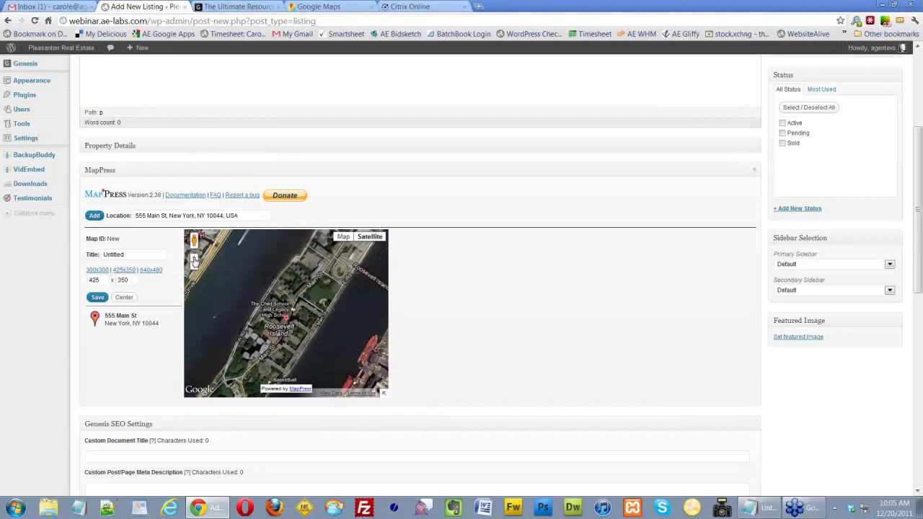
pyautogui.click(194, 261)
pyautogui.click(287, 322)
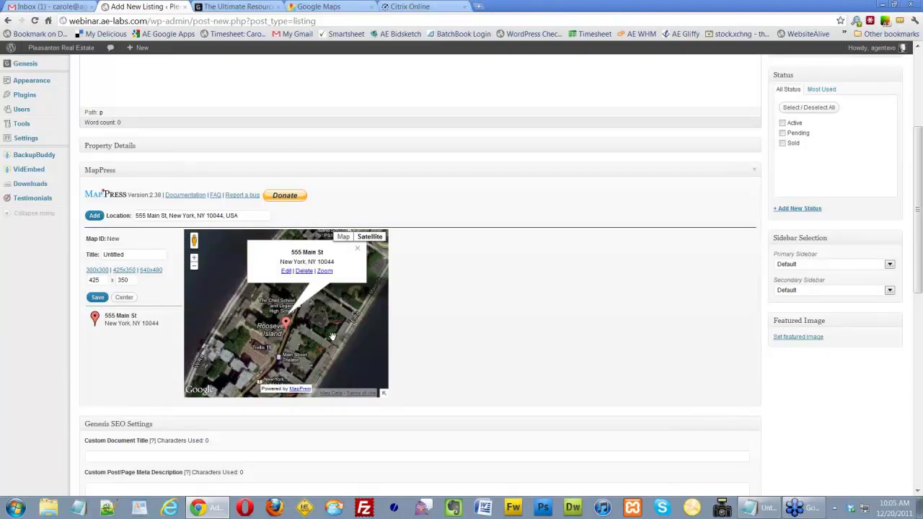
pyautogui.moveTo(332, 337); pyautogui.dragTo(328, 333)
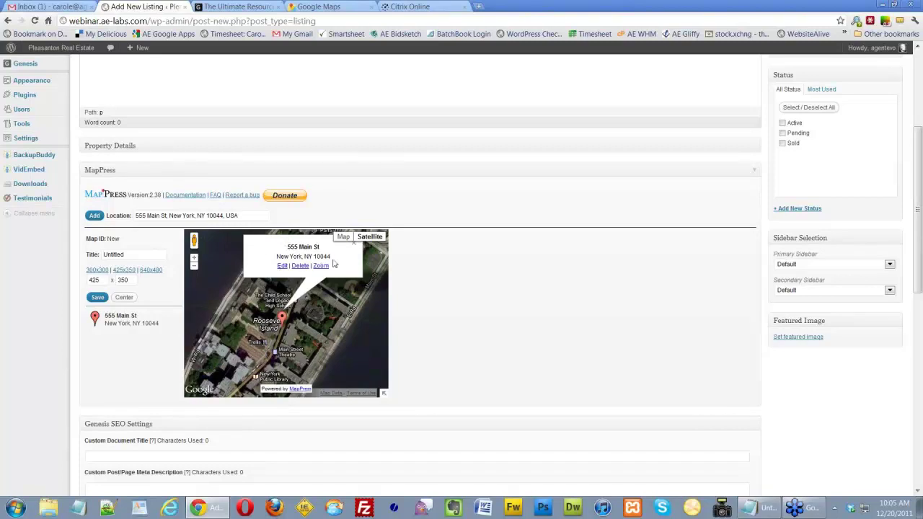
# Edit the marker so its title reads "Recently Remodeled" and its street address moves into the description, followed by a comma
pyautogui.click(282, 266)
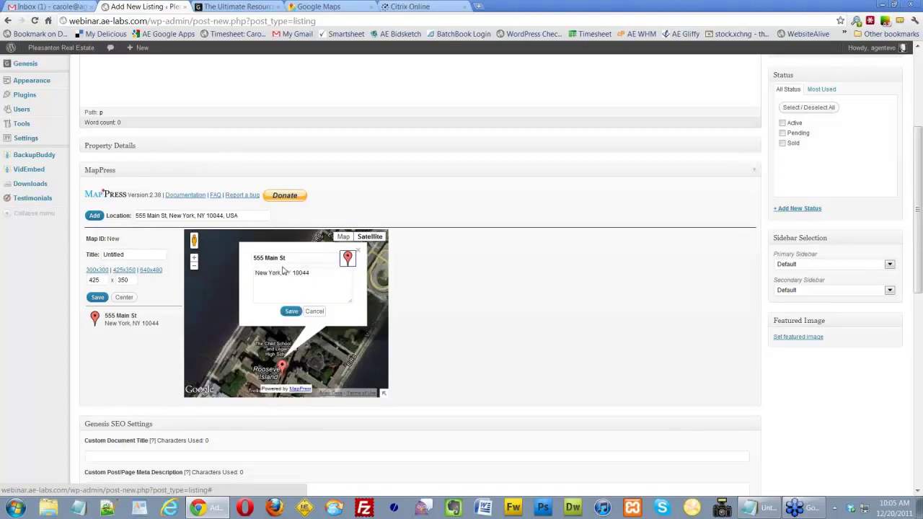
pyautogui.click(293, 263)
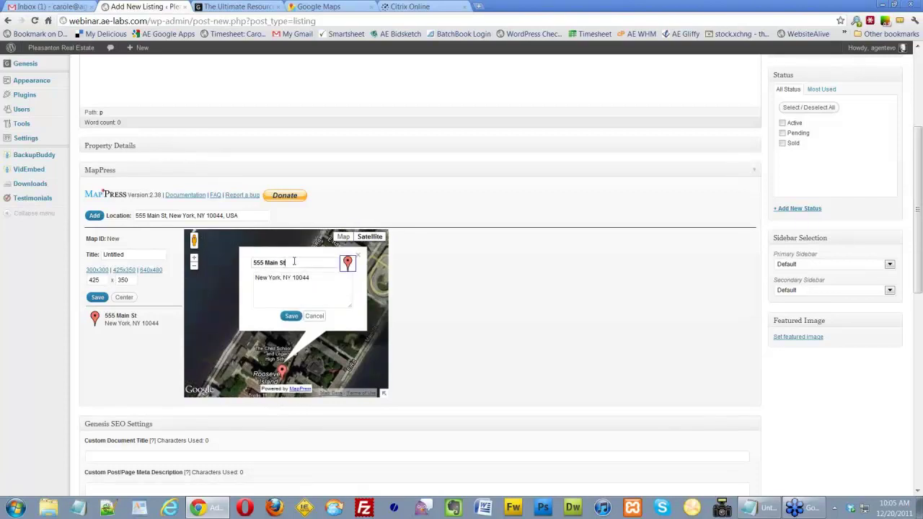
pyautogui.moveTo(288, 263); pyautogui.dragTo(251, 263)
pyautogui.hotkey('ctrl', 'x')
pyautogui.click(254, 279)
pyautogui.hotkey('ctrl', 'v')
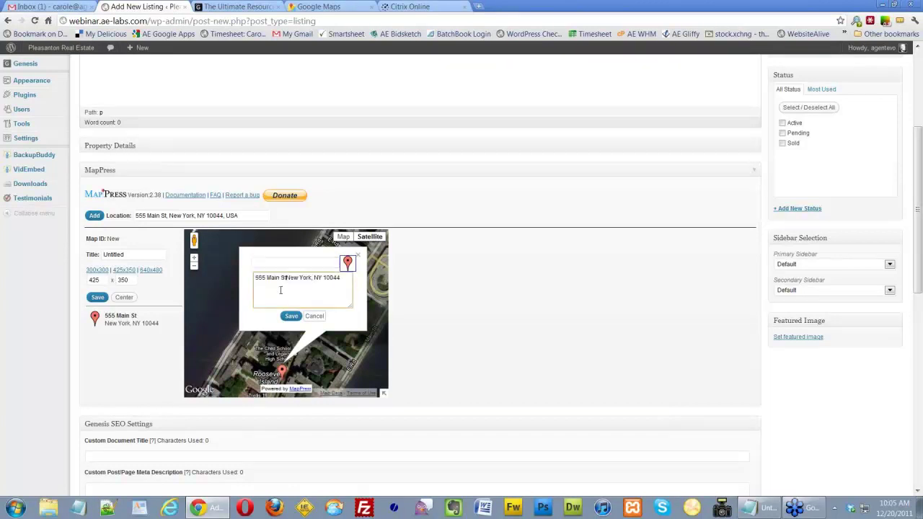
pyautogui.write(',')
pyautogui.click(255, 261)
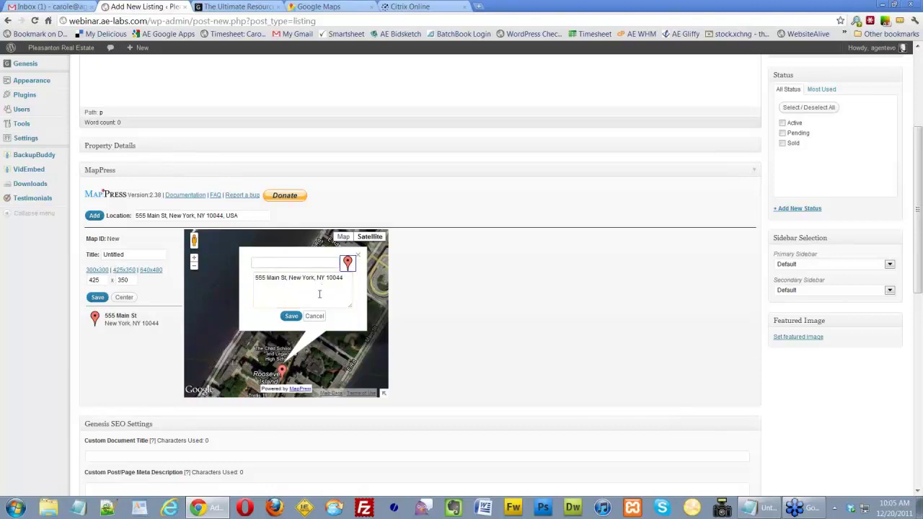
pyautogui.write('Recently Remodeled')
pyautogui.click(291, 317)
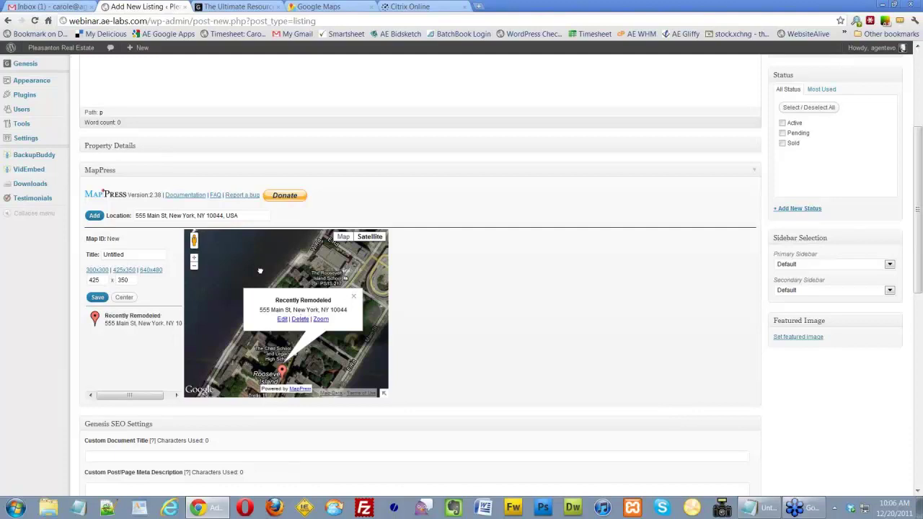
# Reposition the map around the marker and title the map with the property's street address
pyautogui.moveTo(260, 271); pyautogui.dragTo(264, 246)
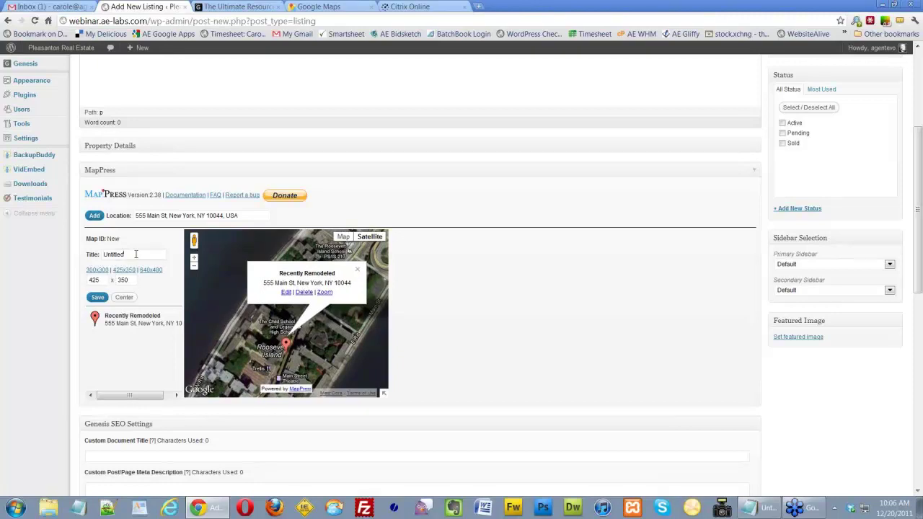
pyautogui.moveTo(136, 254); pyautogui.dragTo(106, 253)
pyautogui.write('555 Main Street')
# Set the map size to 600 x 400 and save the map
pyautogui.click(103, 282)
pyautogui.moveTo(99, 280); pyautogui.dragTo(83, 281)
pyautogui.write('800')
pyautogui.moveTo(130, 280); pyautogui.dragTo(116, 280)
pyautogui.write('400')
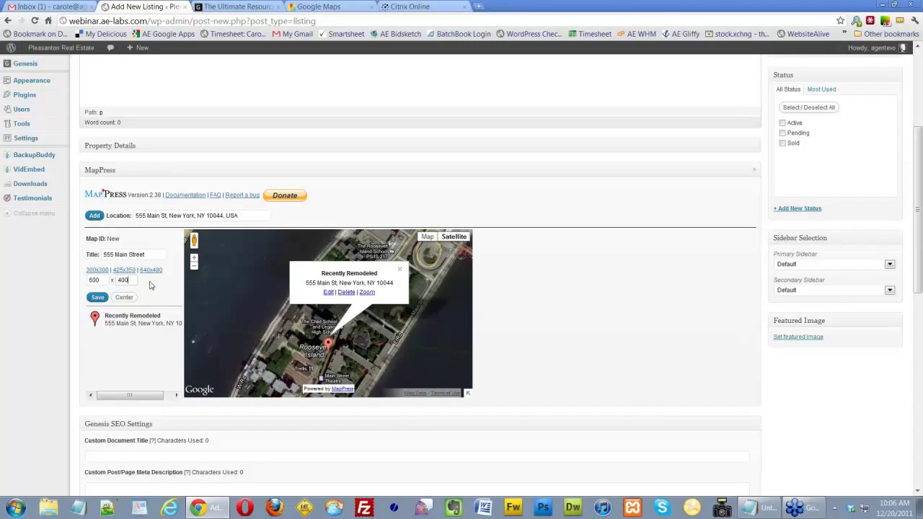
pyautogui.click(98, 299)
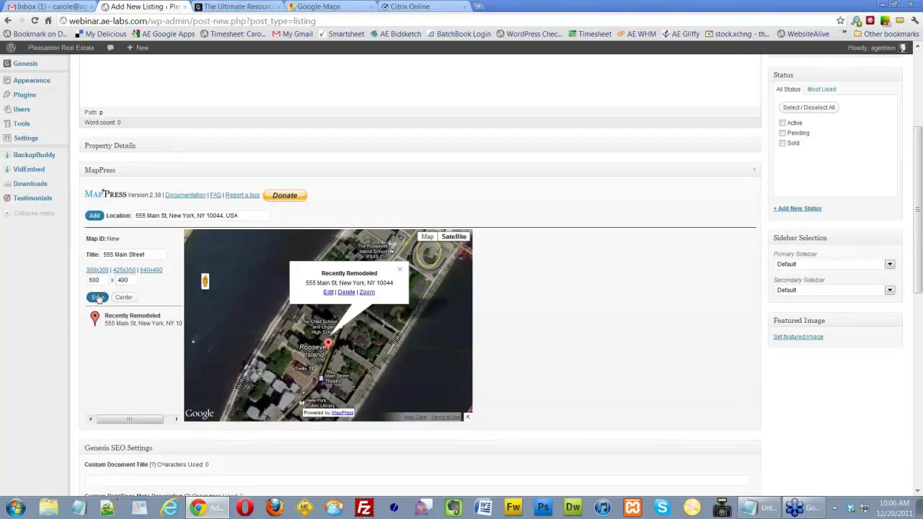
pyautogui.click(98, 299)
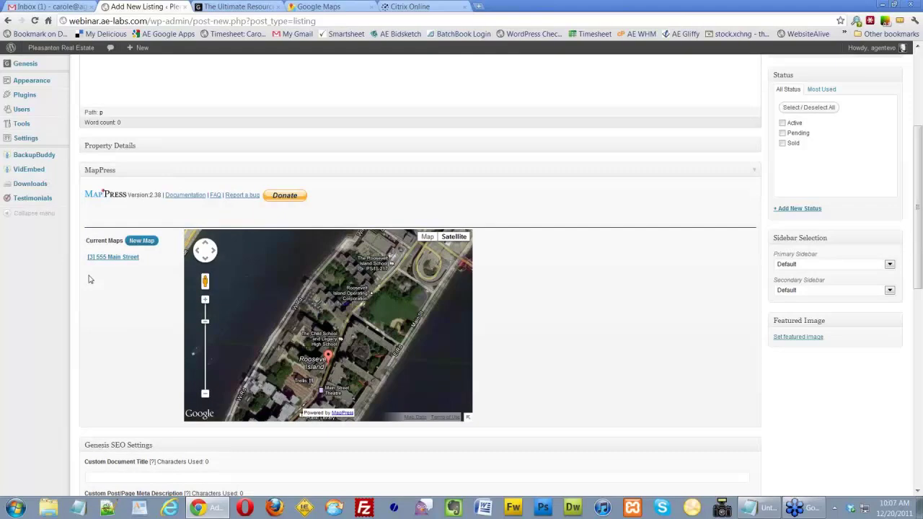
pyautogui.moveTo(91, 262)
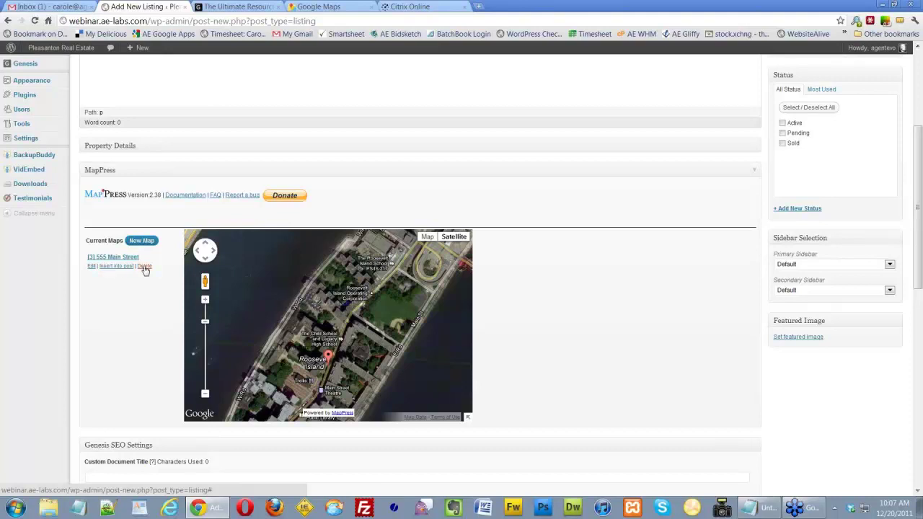
# Reopen the property's saved map, save it again and insert it into the listing's content
pyautogui.click(92, 267)
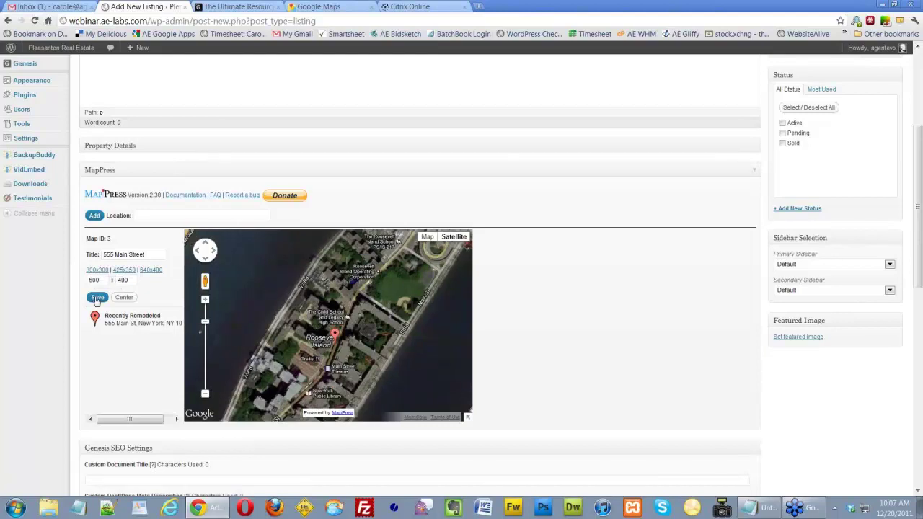
pyautogui.click(97, 298)
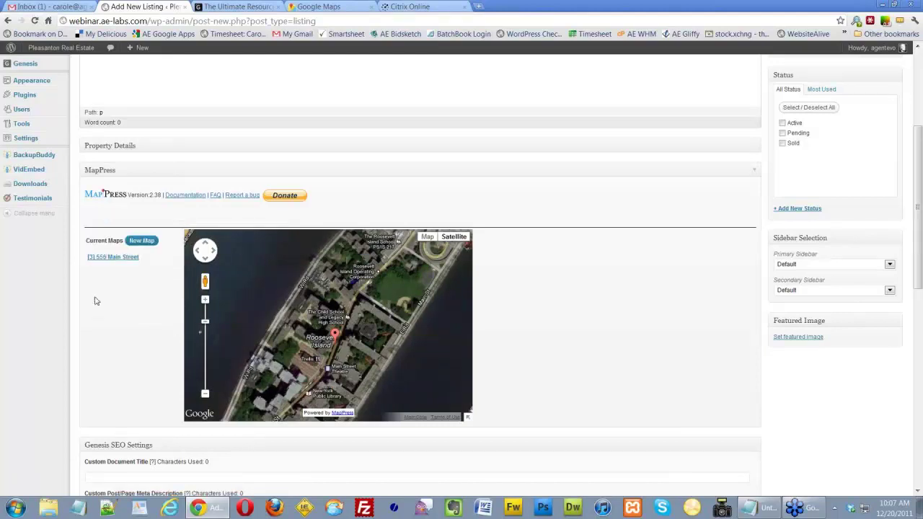
pyautogui.moveTo(101, 260)
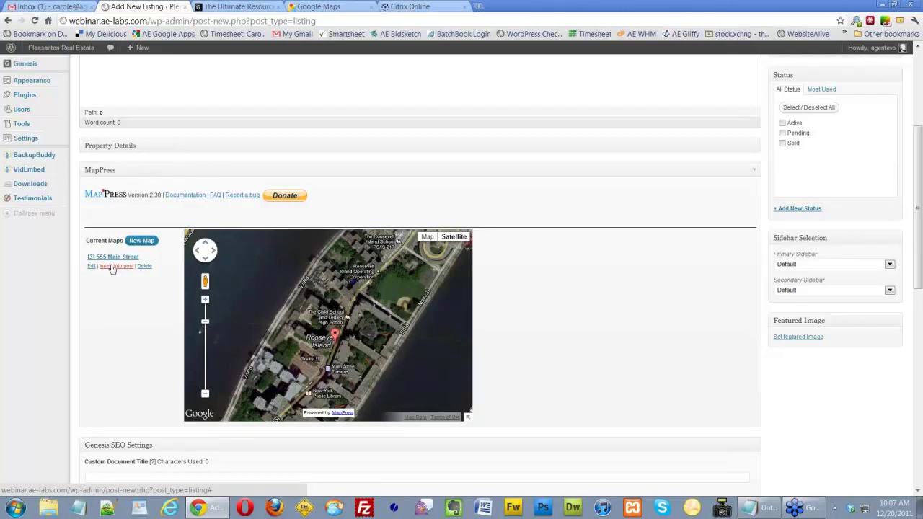
pyautogui.click(112, 267)
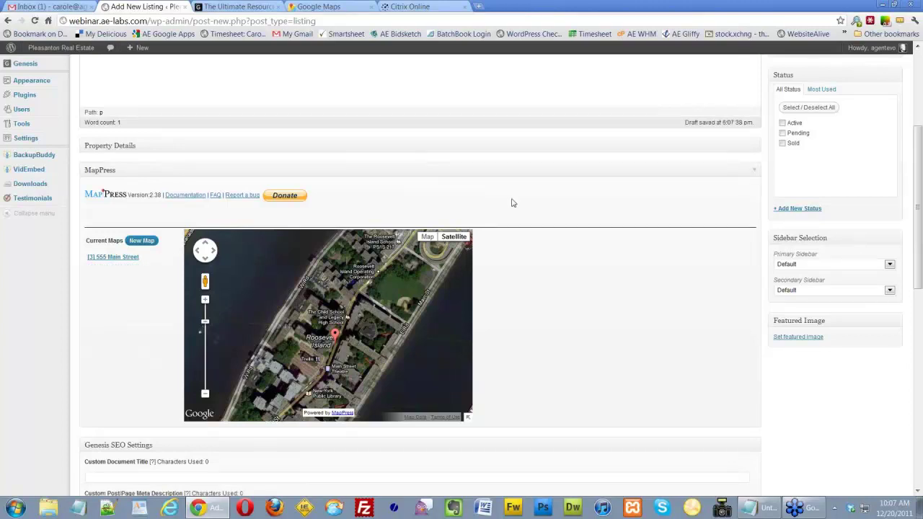
pyautogui.scroll(1, 512, 203)
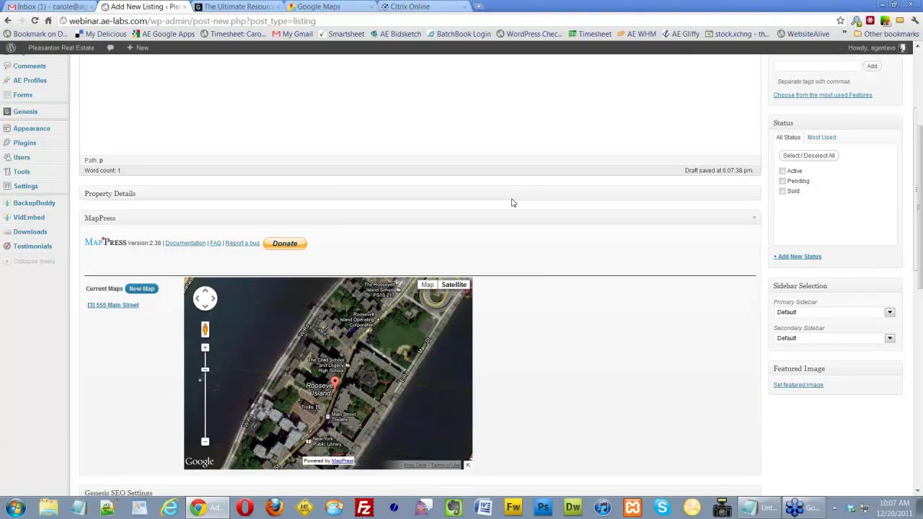
pyautogui.scroll(3, 511, 202)
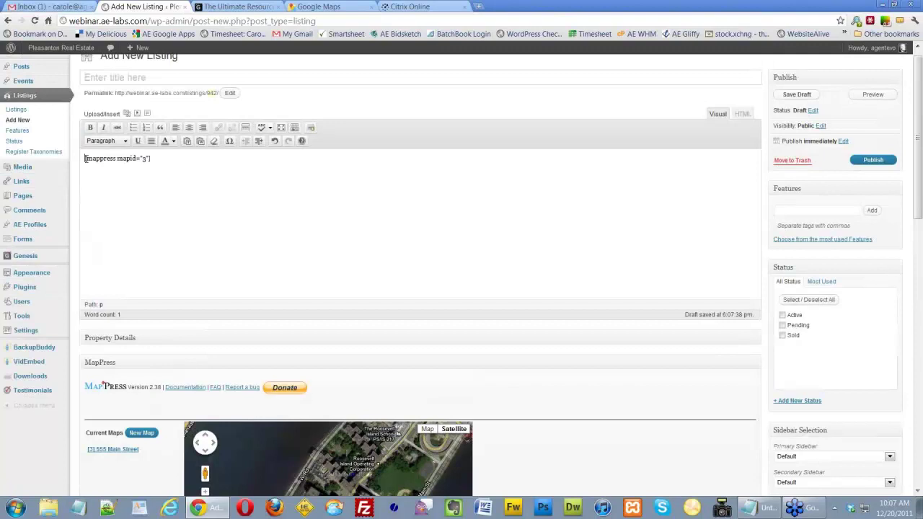
pyautogui.click(151, 158)
pyautogui.moveTo(107, 452)
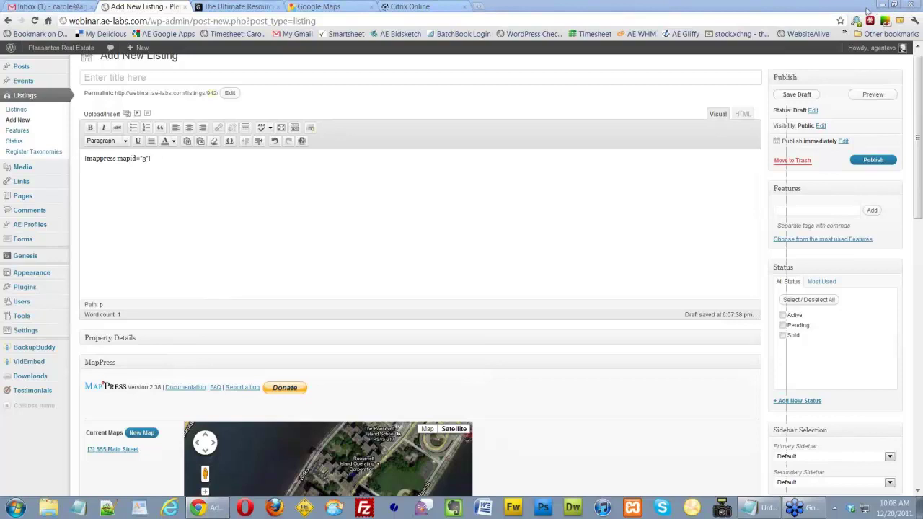
# Publish the listing, title it with the property's street address and update it
pyautogui.click(871, 161)
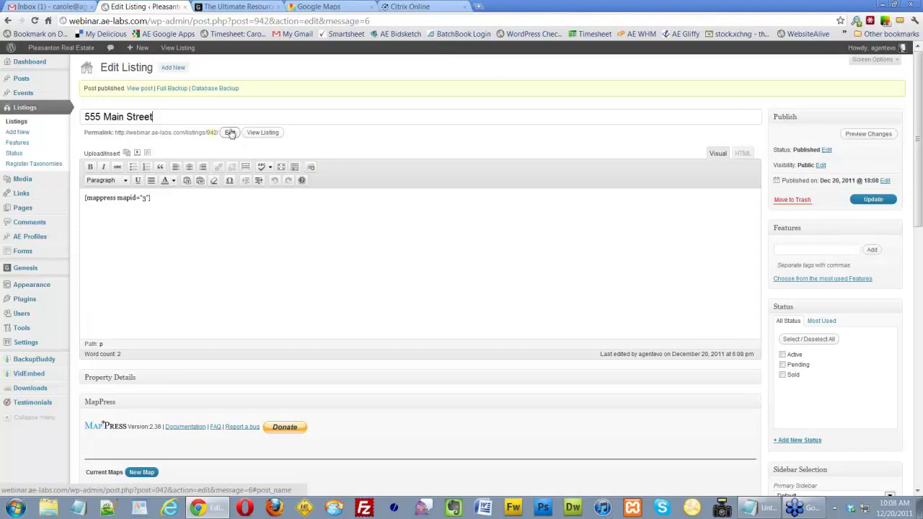
pyautogui.click(868, 201)
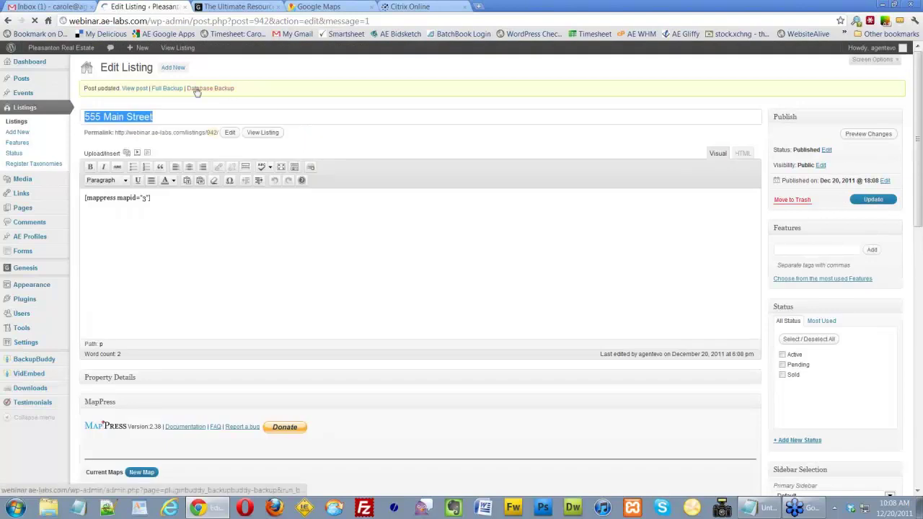
# View the published listing in a separate browser tab and try the map's directions form and Street View
pyautogui.rightClick(140, 90)
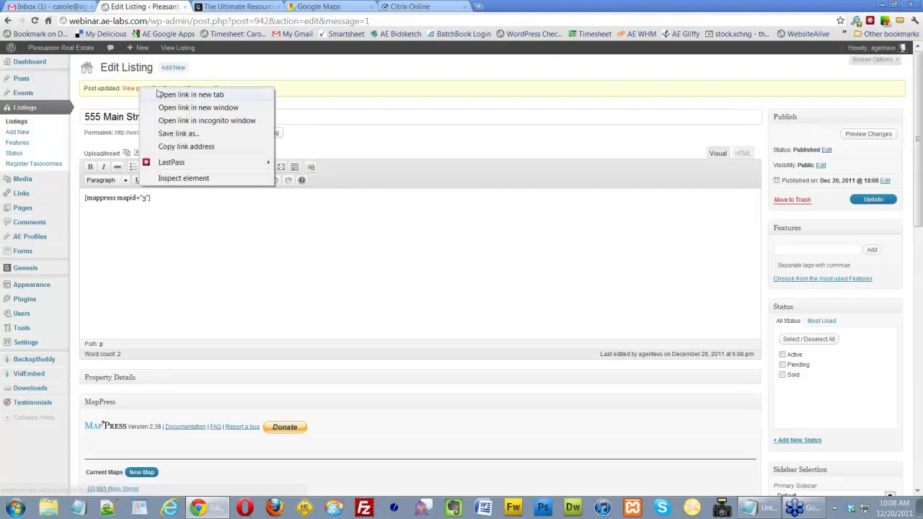
pyautogui.click(158, 95)
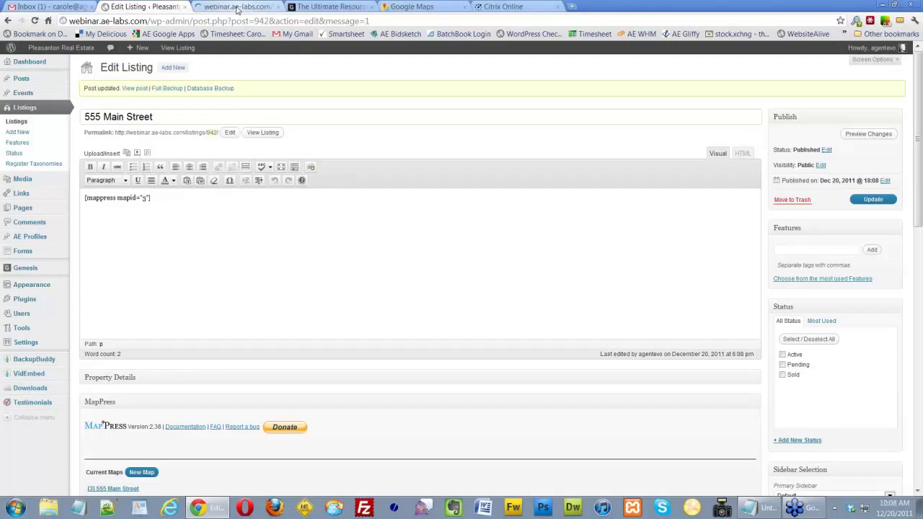
pyautogui.click(237, 7)
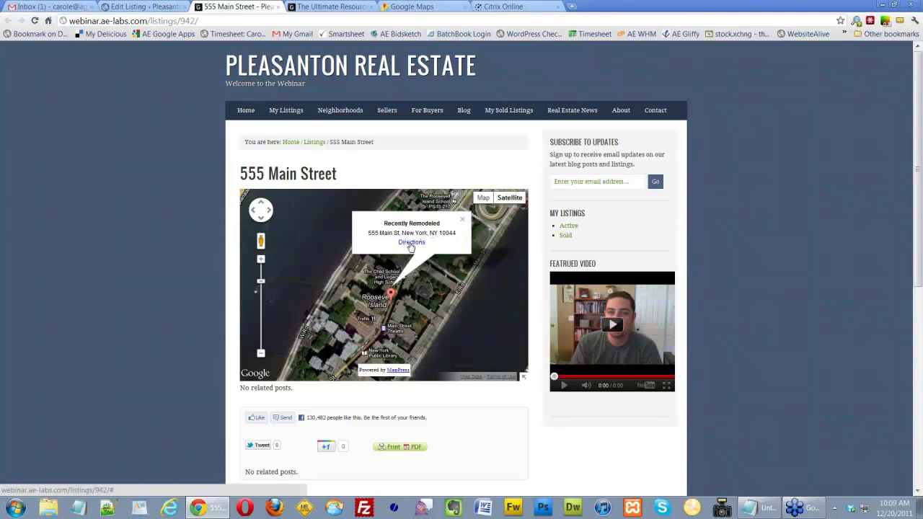
pyautogui.click(410, 243)
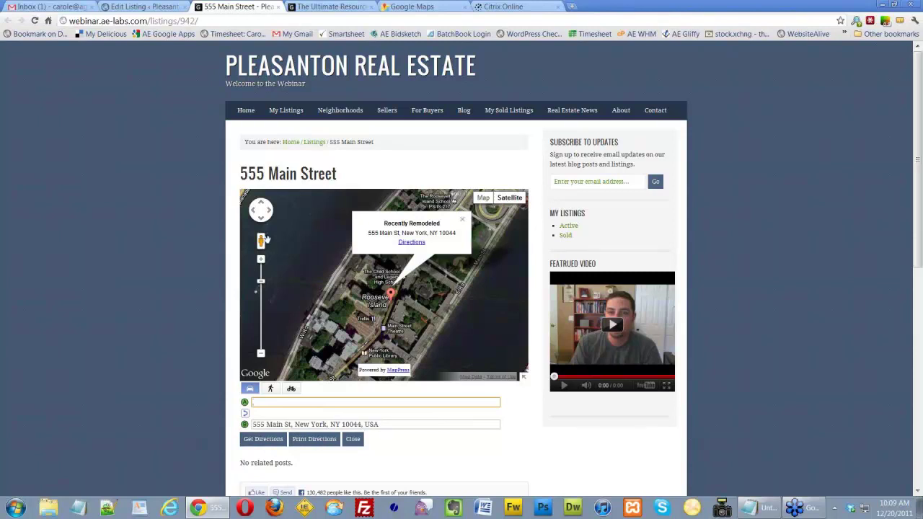
pyautogui.moveTo(261, 240); pyautogui.dragTo(383, 329)
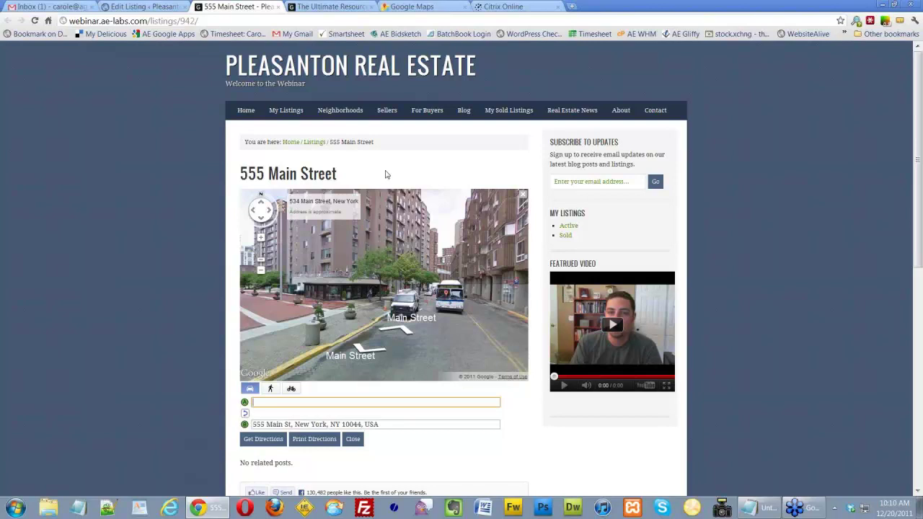
# Return to the listing editor, open its map for editing and add a second location at the neighboring street address
pyautogui.click(139, 8)
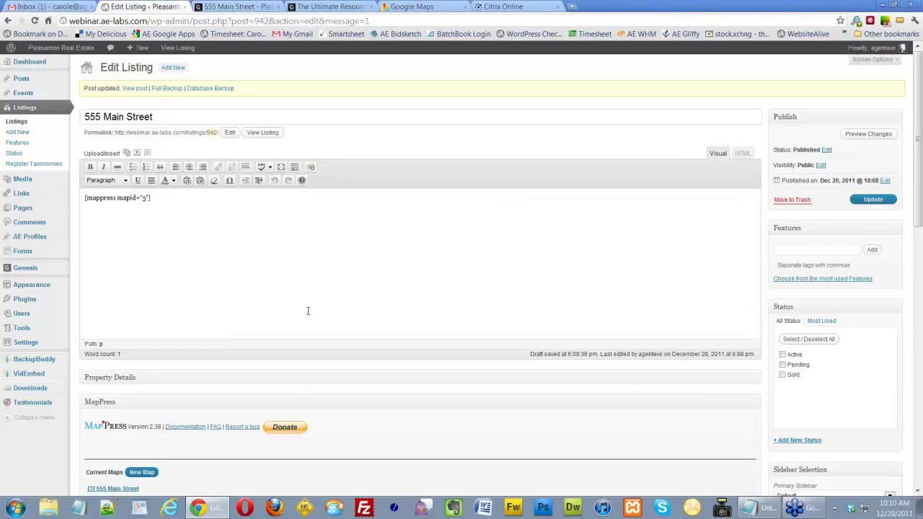
pyautogui.scroll(-1, 308, 311)
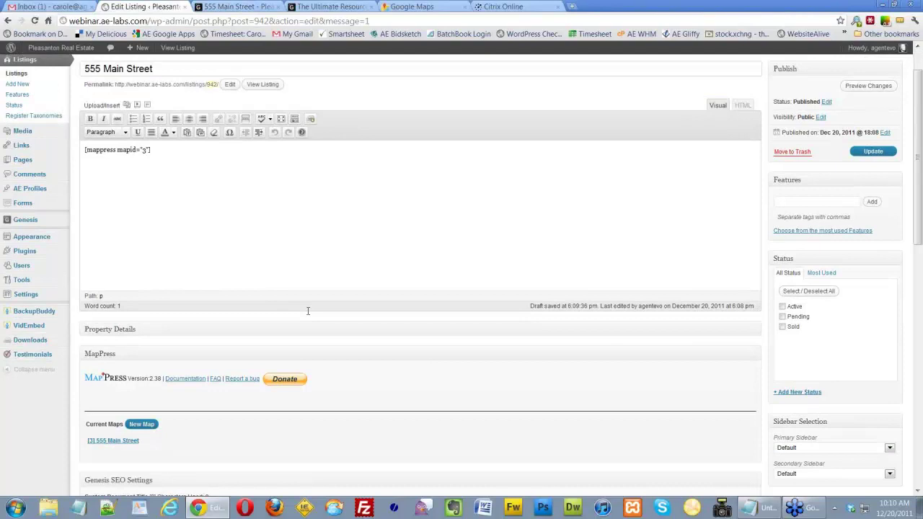
pyautogui.scroll(-2, 308, 311)
pyautogui.write('M')
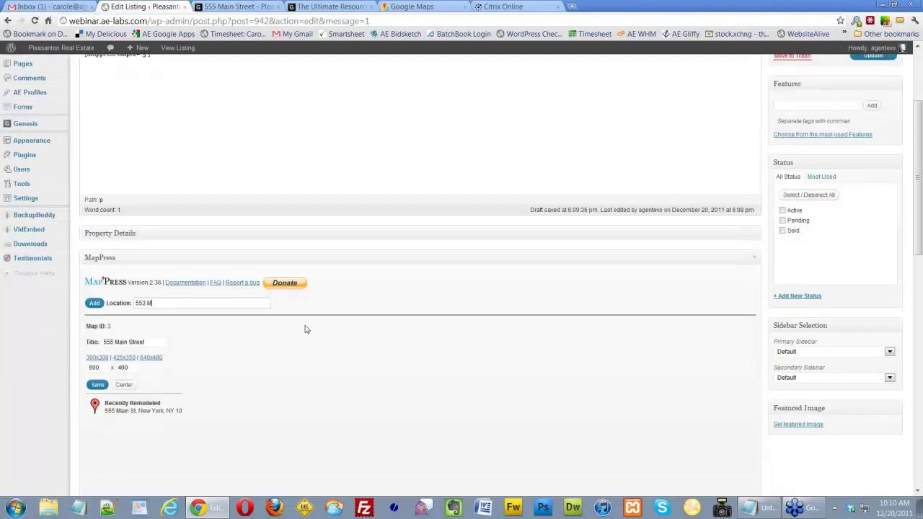
pyautogui.write('ain Street, New York, NY')
pyautogui.click(95, 304)
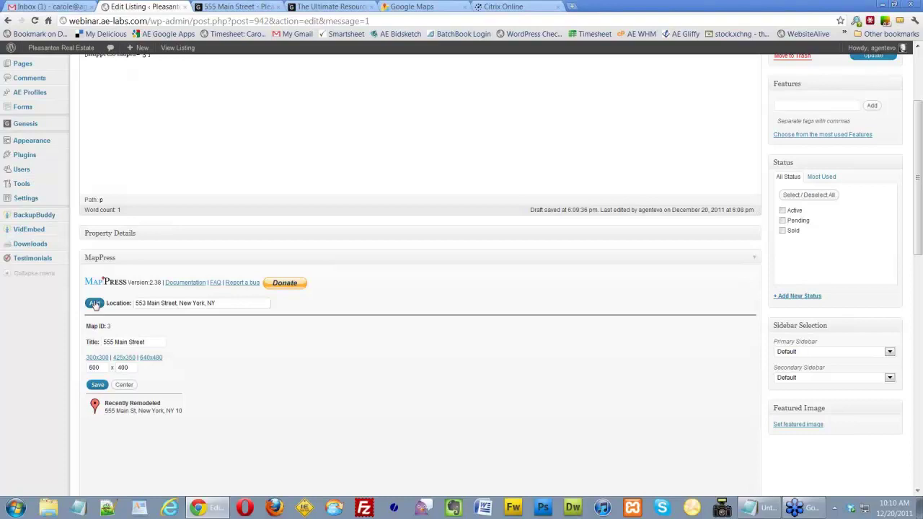
pyautogui.click(95, 303)
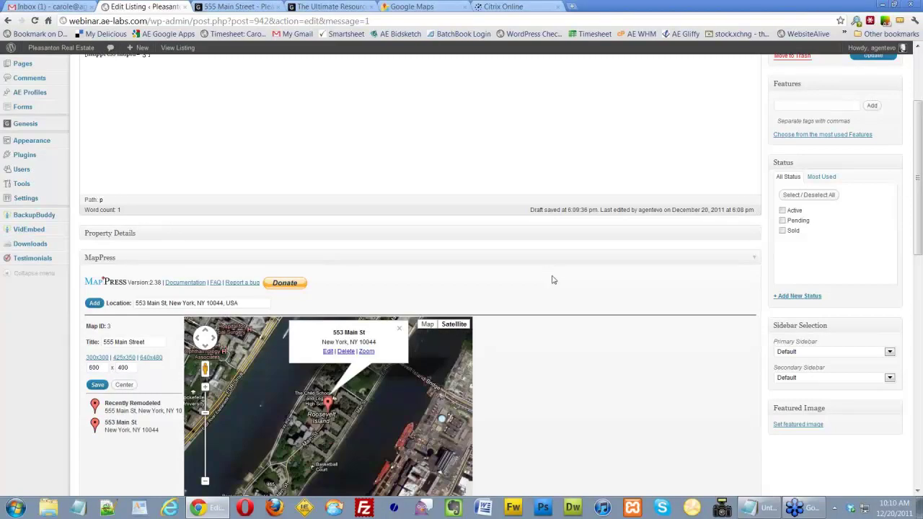
# Zoom the map in three levels closer on the new marker and save the map
pyautogui.scroll(-3, 553, 280)
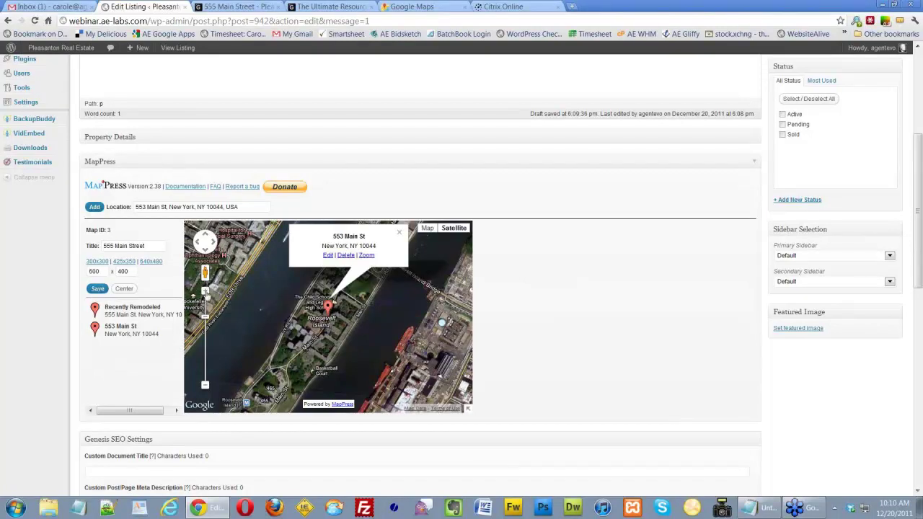
pyautogui.click(205, 291)
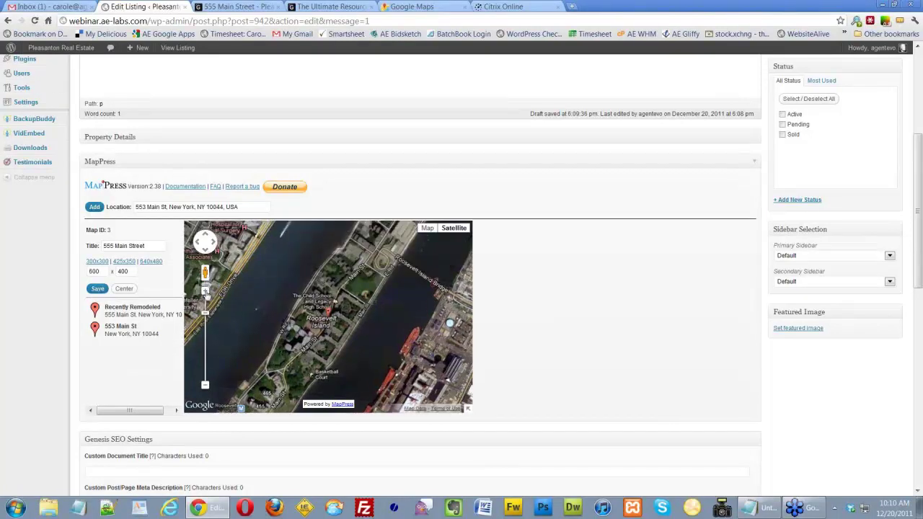
pyautogui.click(205, 291)
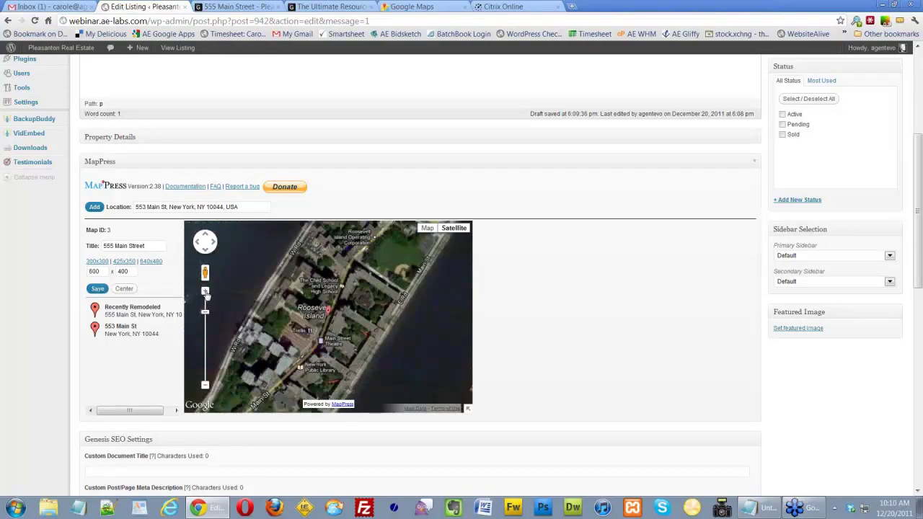
pyautogui.click(205, 291)
pyautogui.click(328, 306)
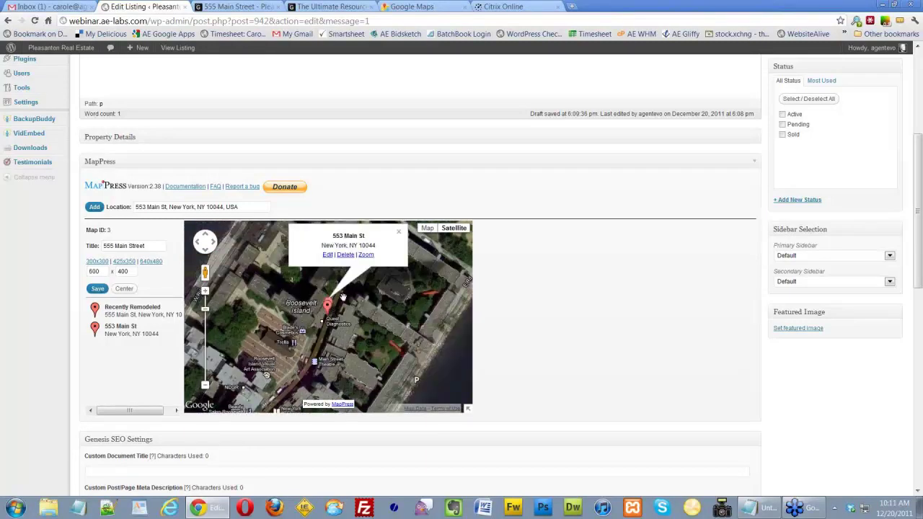
pyautogui.click(97, 288)
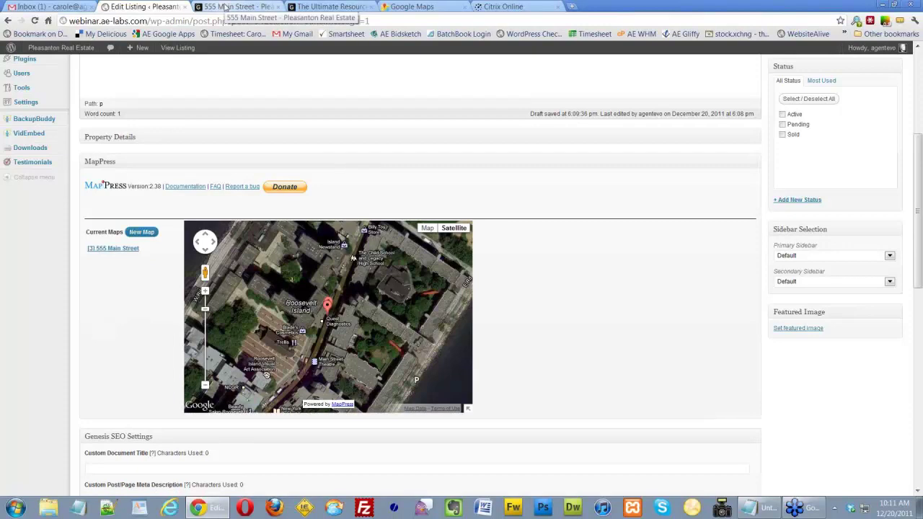
# Reload the published listing and zoom in on its map to examine the two markers
pyautogui.click(226, 7)
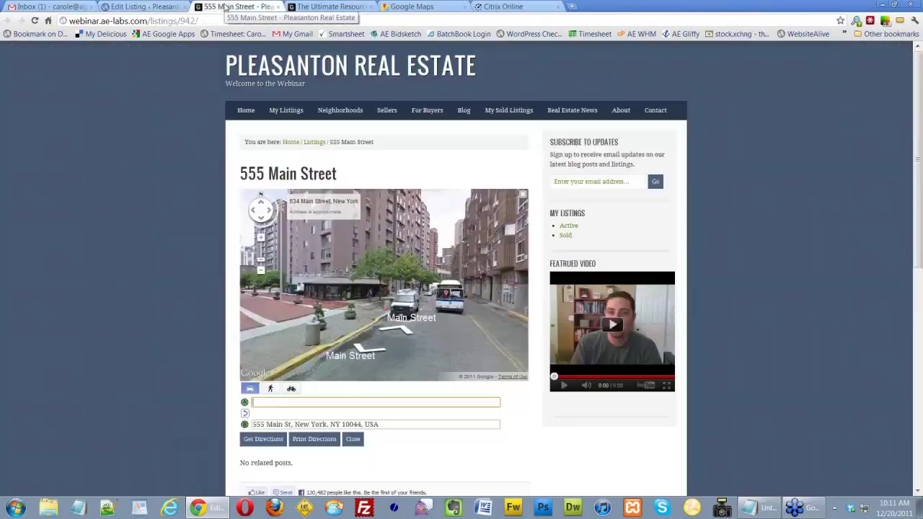
pyautogui.click(35, 21)
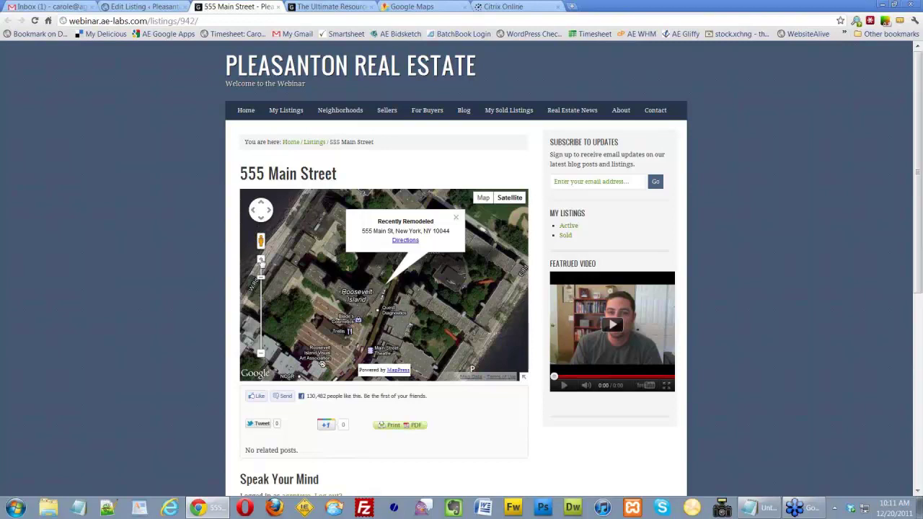
pyautogui.click(261, 260)
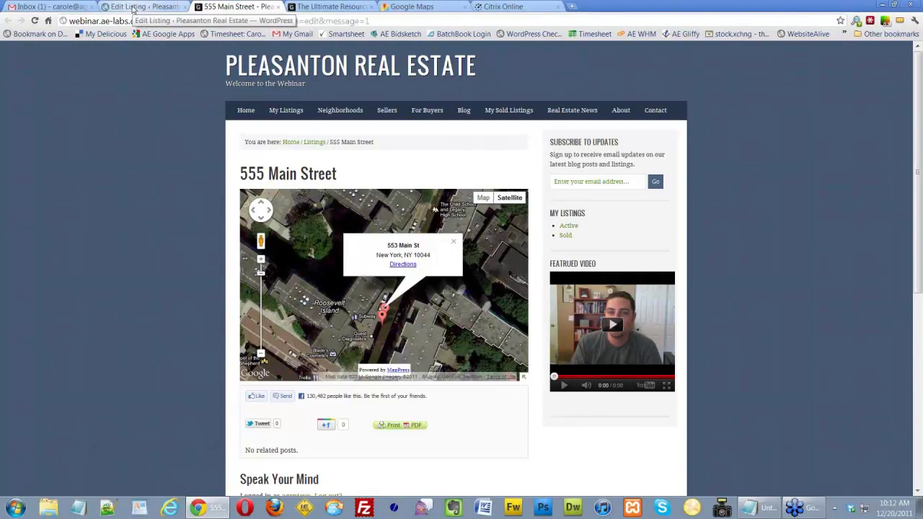
# Return to the WordPress admin and open the MapPress plugin settings
pyautogui.click(133, 8)
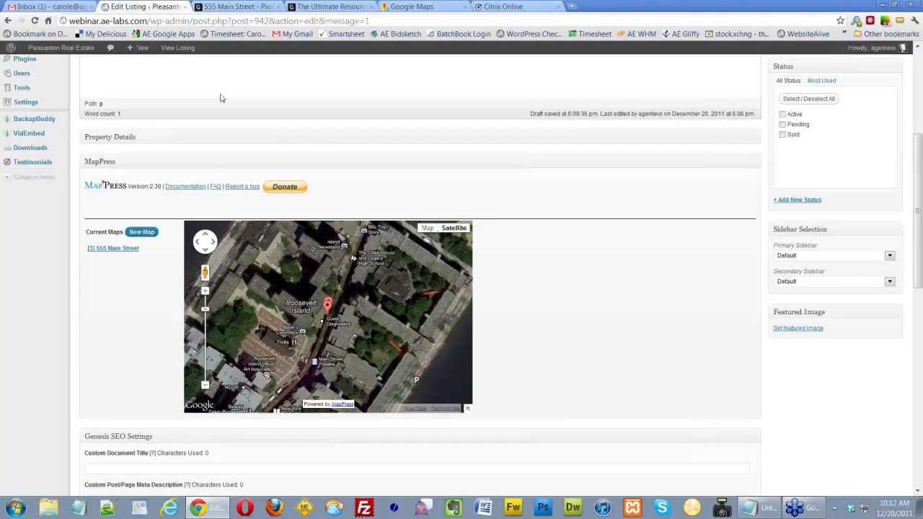
pyautogui.scroll(1, 221, 98)
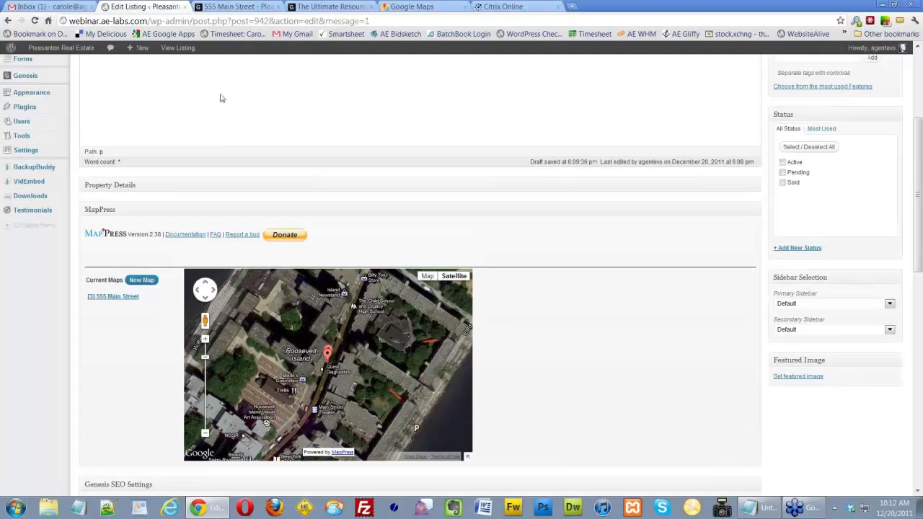
pyautogui.scroll(4, 23, 77)
pyautogui.moveTo(22, 342)
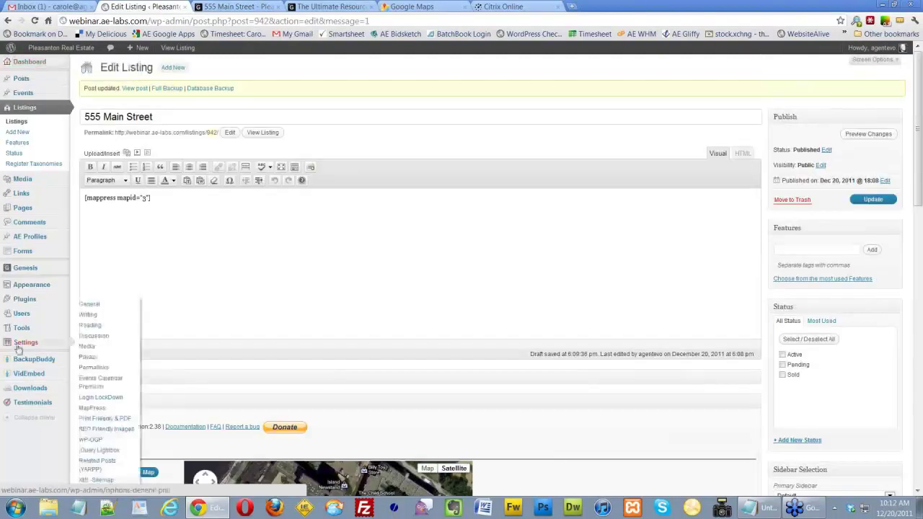
pyautogui.click(93, 408)
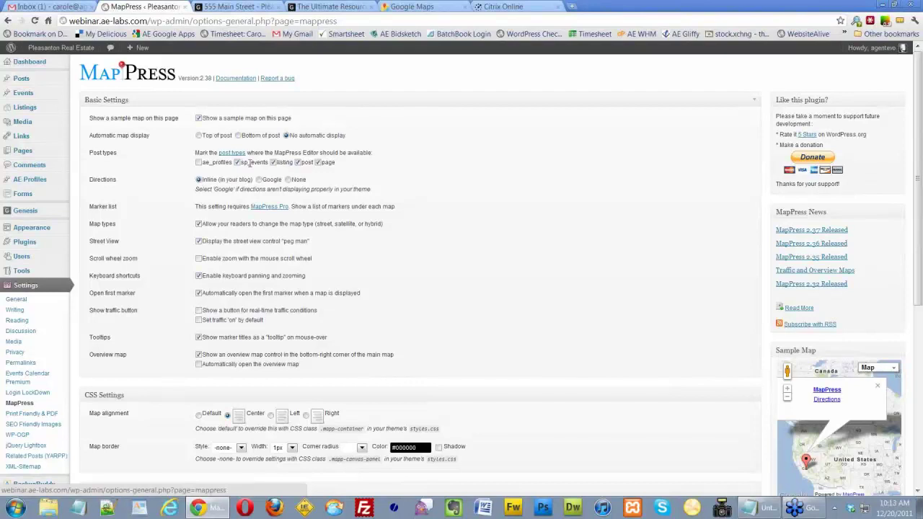
# Review the MapPress post types, map alignment and border style options without changing them
pyautogui.moveTo(241, 163); pyautogui.dragTo(268, 163)
pyautogui.click(252, 171)
pyautogui.scroll(-1, 448, 289)
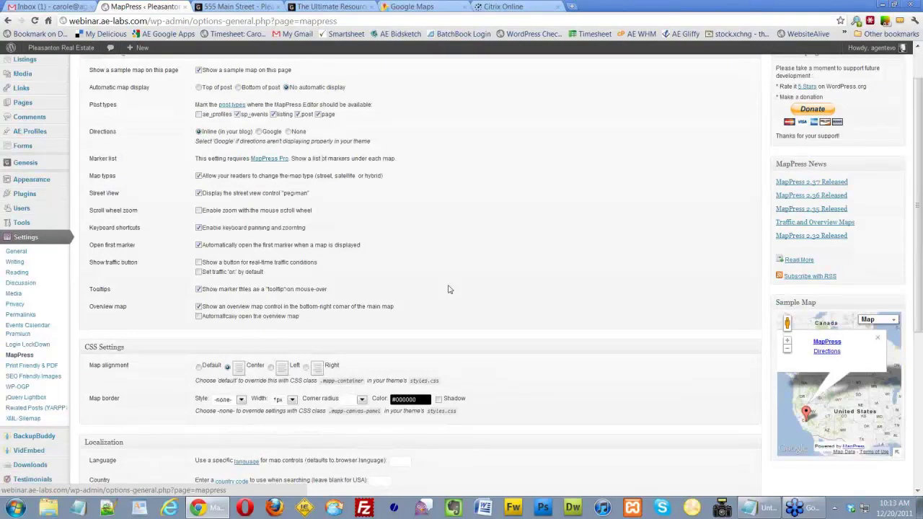
pyautogui.scroll(-2, 448, 289)
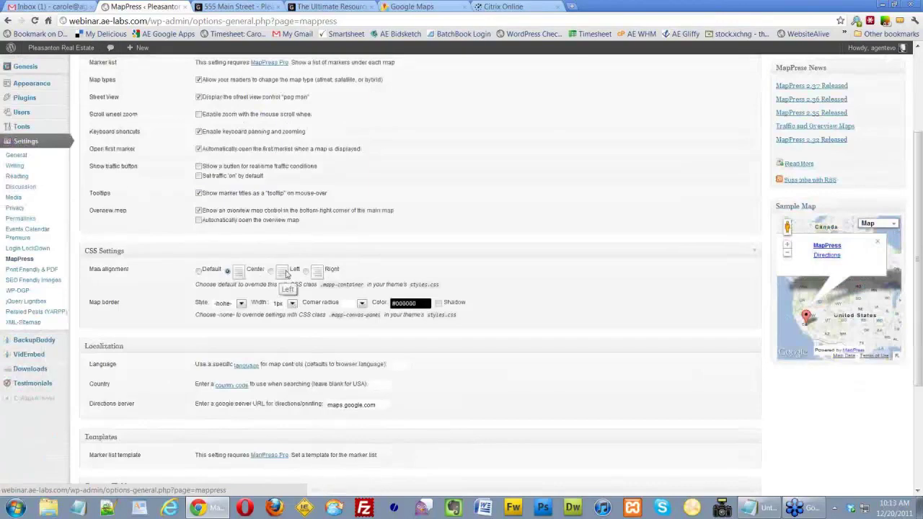
pyautogui.click(242, 304)
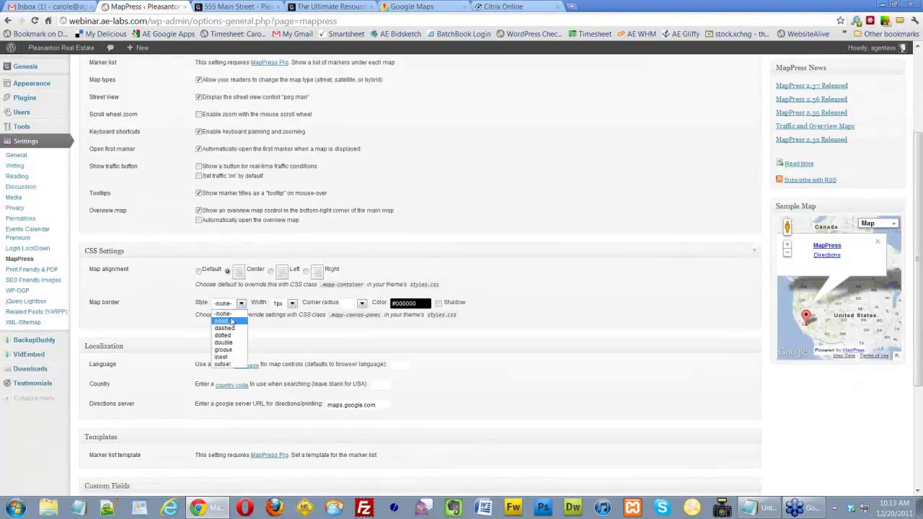
pyautogui.click(469, 276)
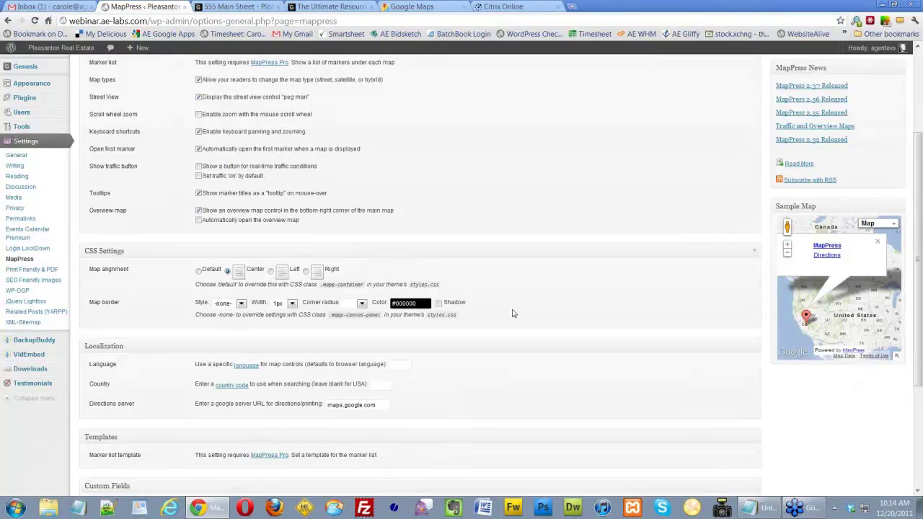
# Review the remaining MapPress settings for localization, templates, custom fields and miscellaneous options
pyautogui.scroll(-1, 513, 313)
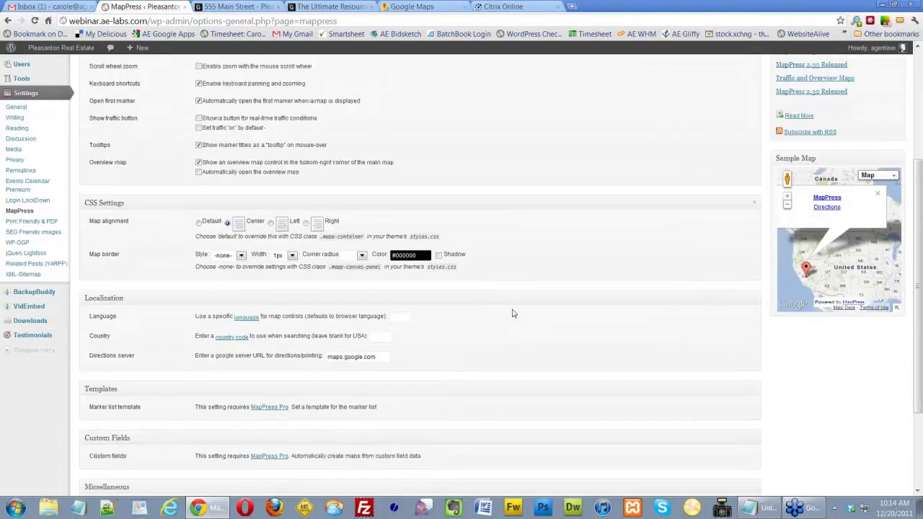
pyautogui.scroll(-3, 509, 319)
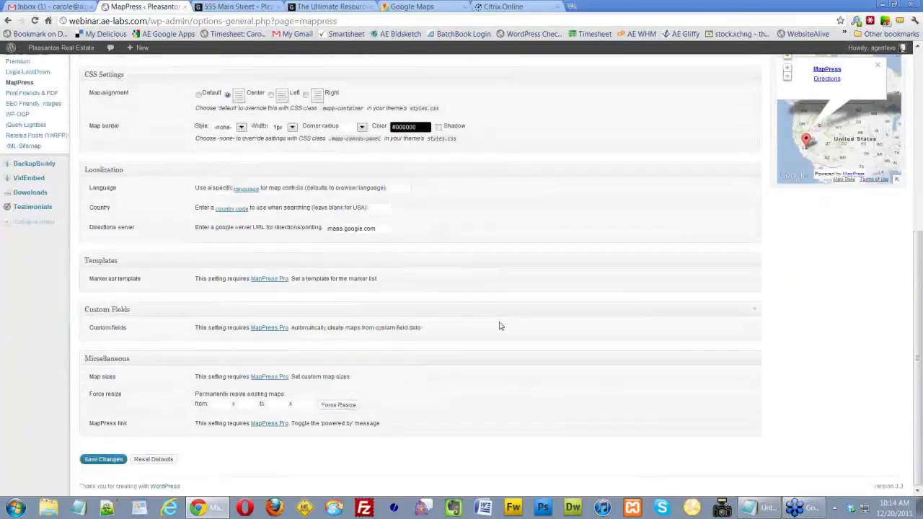
pyautogui.scroll(5, 498, 317)
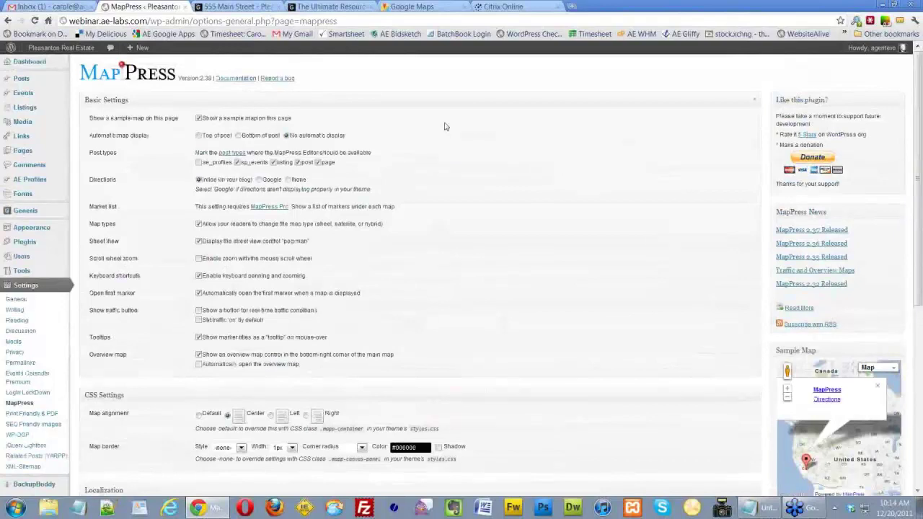
# Switch to Google Maps, create a new public custom map titled with the listing's street address, and finish editing it
pyautogui.click(406, 8)
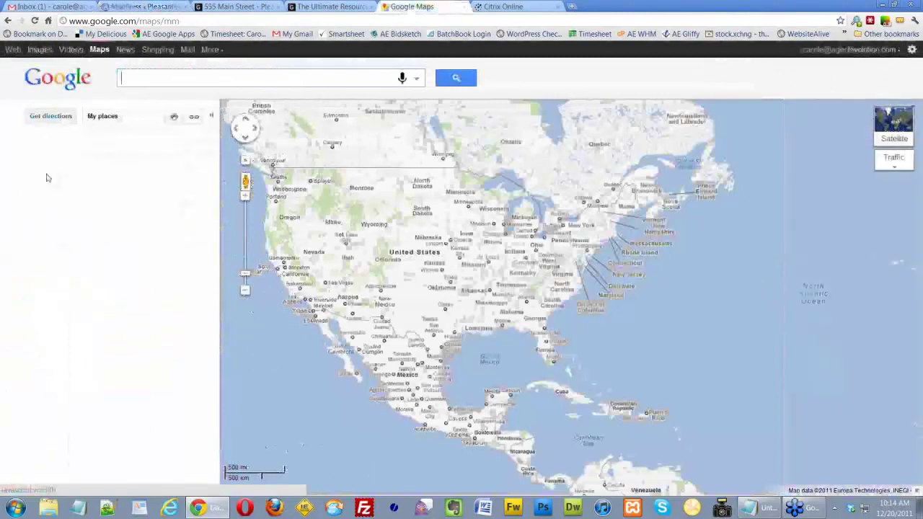
pyautogui.click(46, 177)
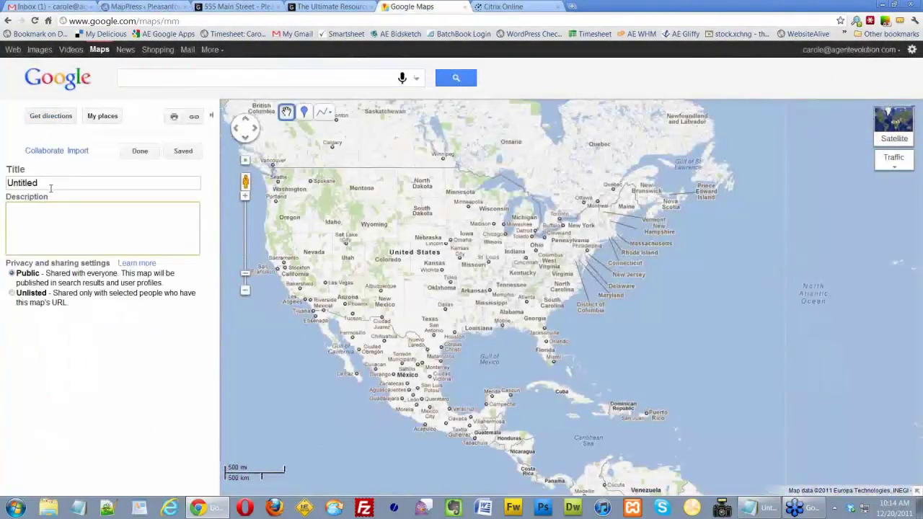
pyautogui.click(50, 183)
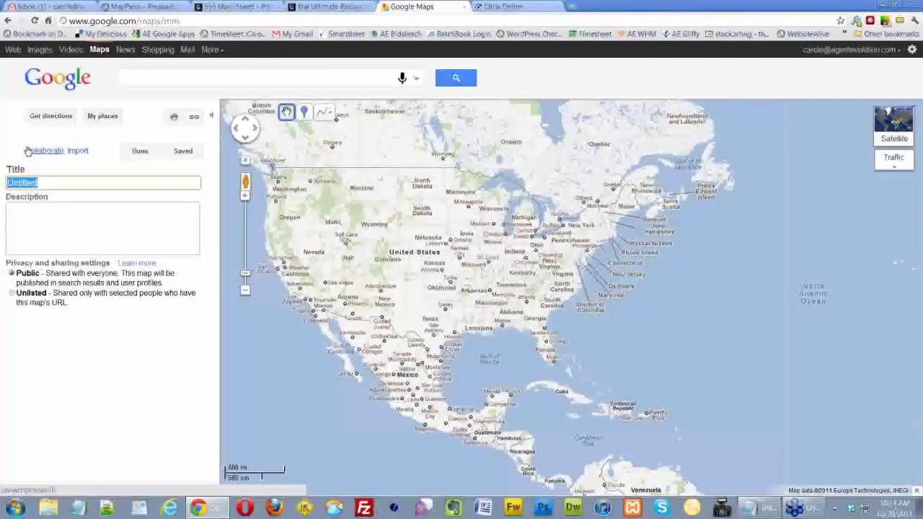
pyautogui.write('555 Main Stree')
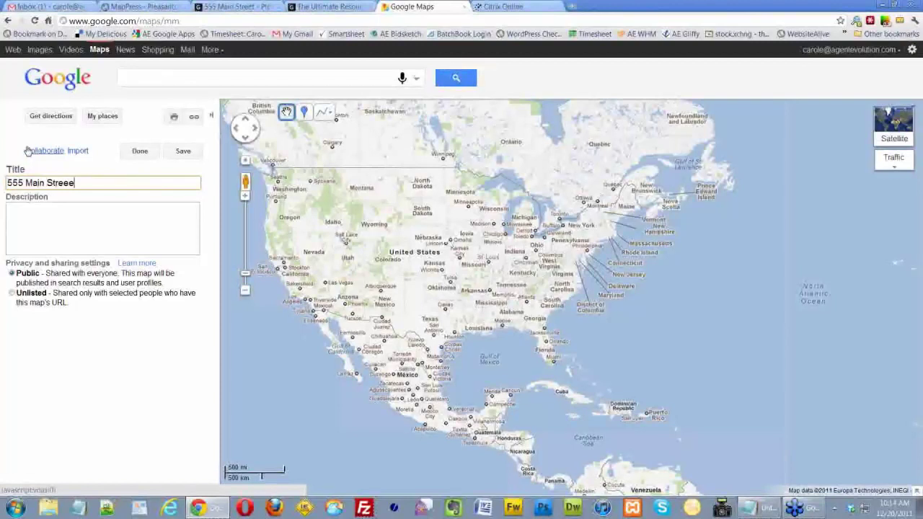
pyautogui.write('t')
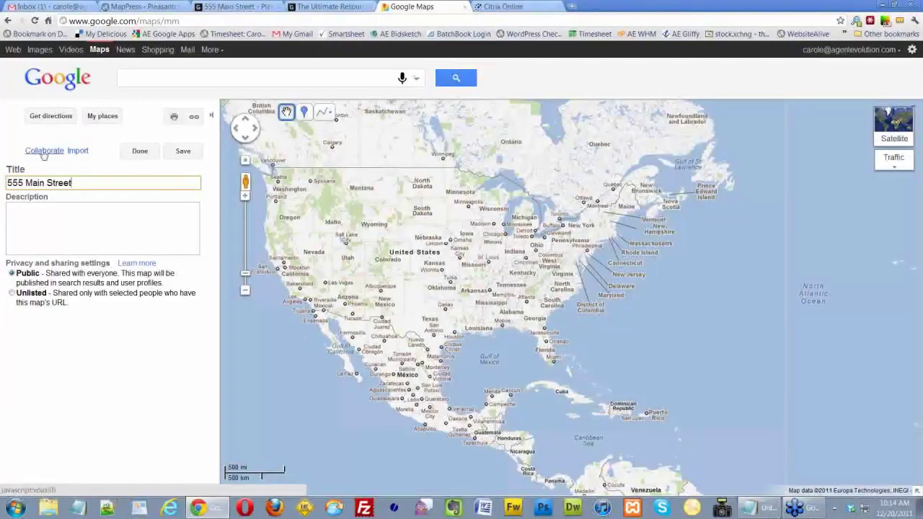
pyautogui.click(140, 152)
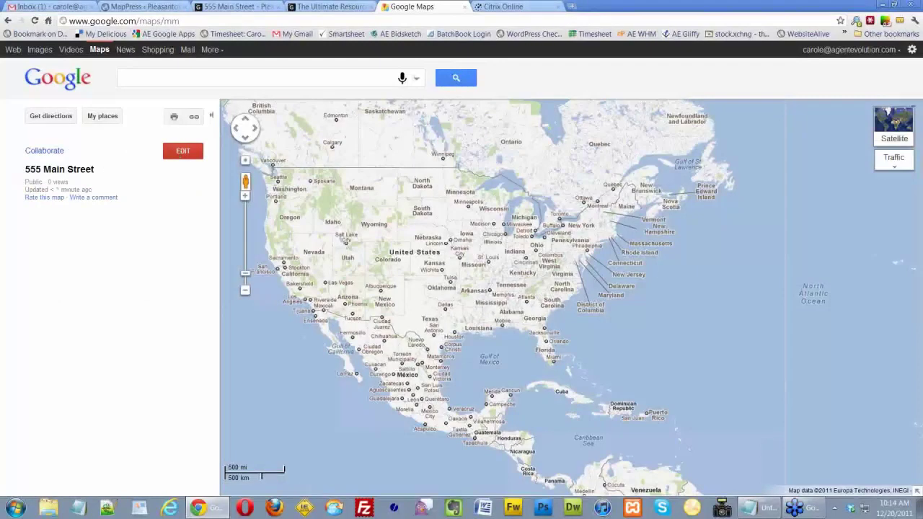
# Look through the saved places and their map filters, and reopen the new custom map from the list
pyautogui.click(100, 118)
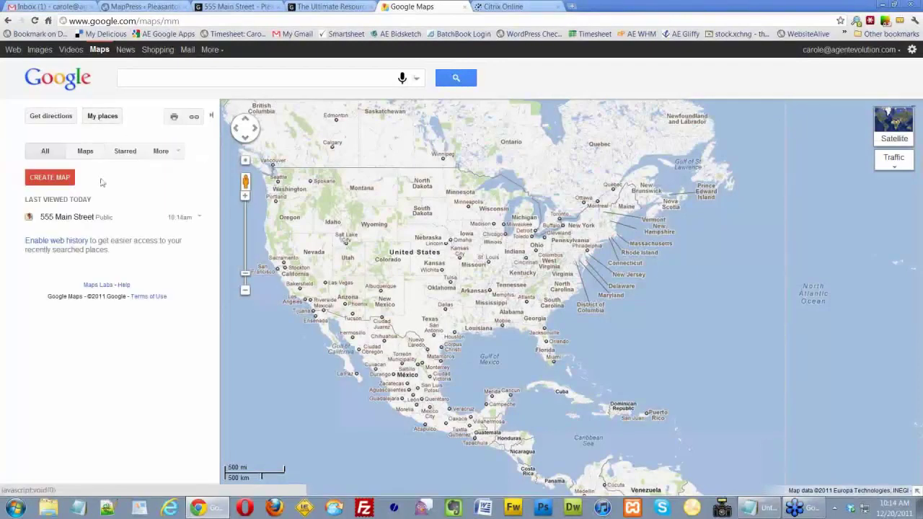
pyautogui.click(76, 217)
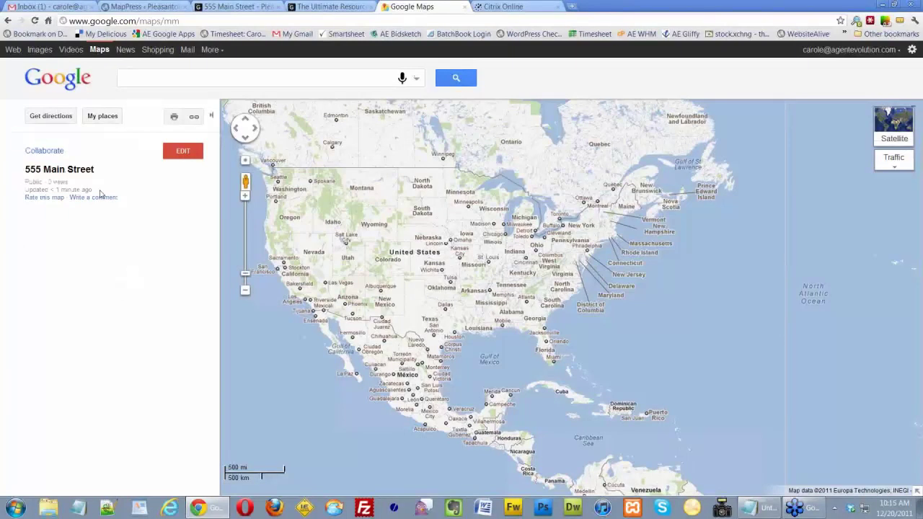
pyautogui.click(104, 120)
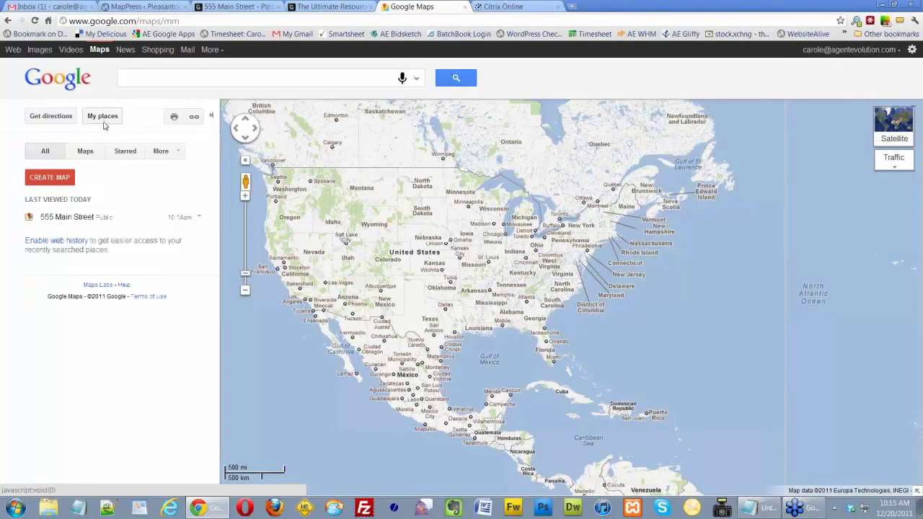
pyautogui.click(83, 153)
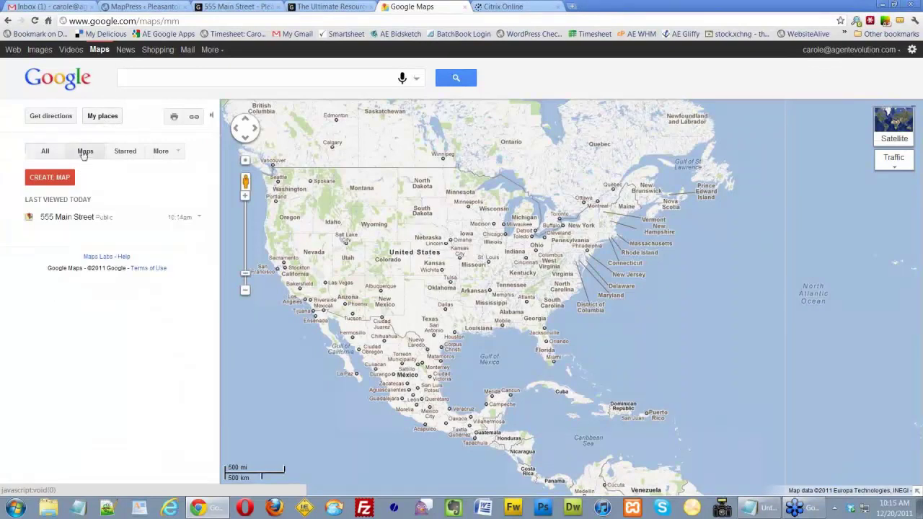
pyautogui.click(168, 153)
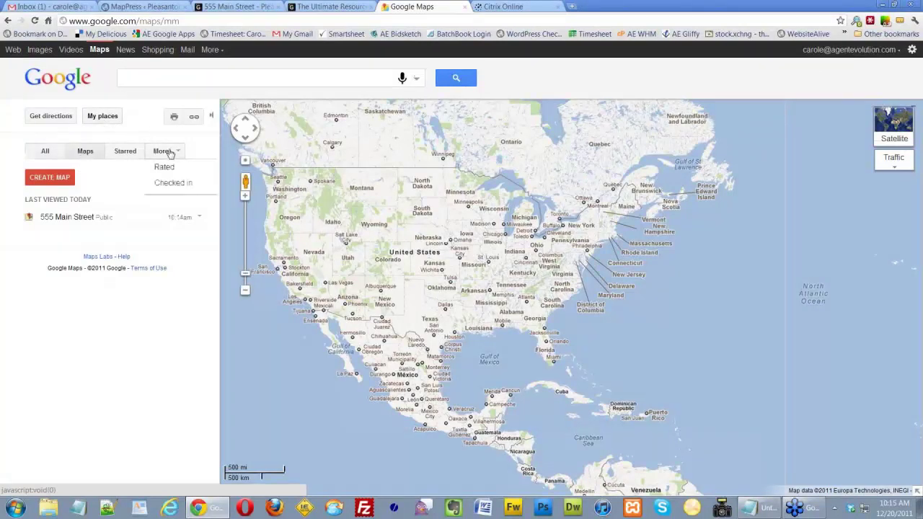
pyautogui.click(66, 217)
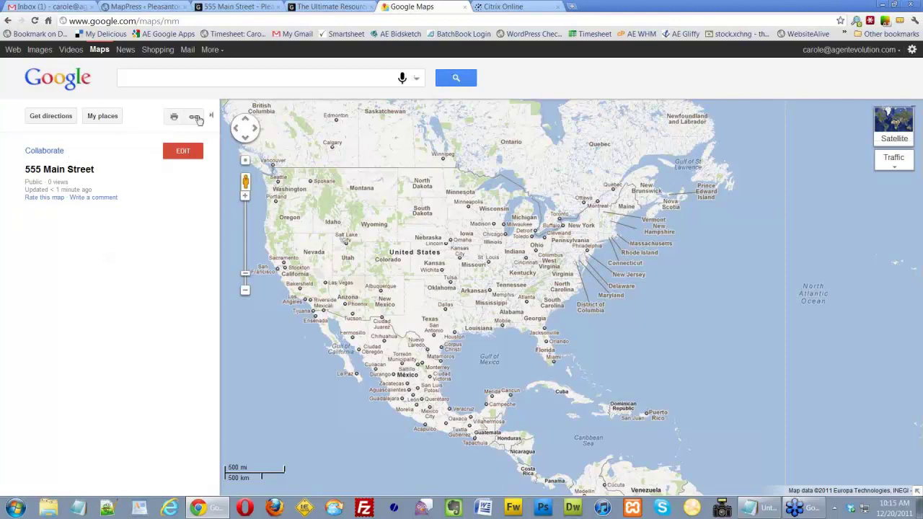
# Search Google Maps for the listing's full address in New York and save the found location to the new custom map
pyautogui.click(54, 120)
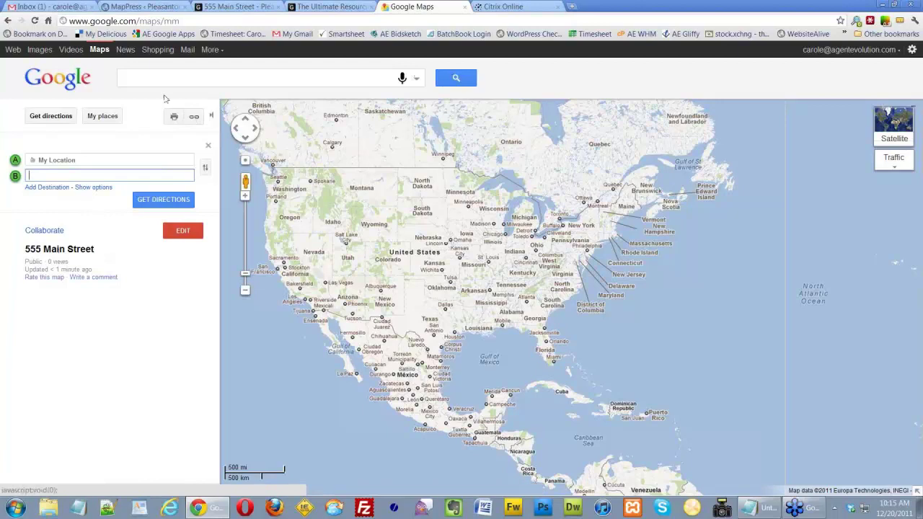
pyautogui.click(125, 78)
pyautogui.write('5')
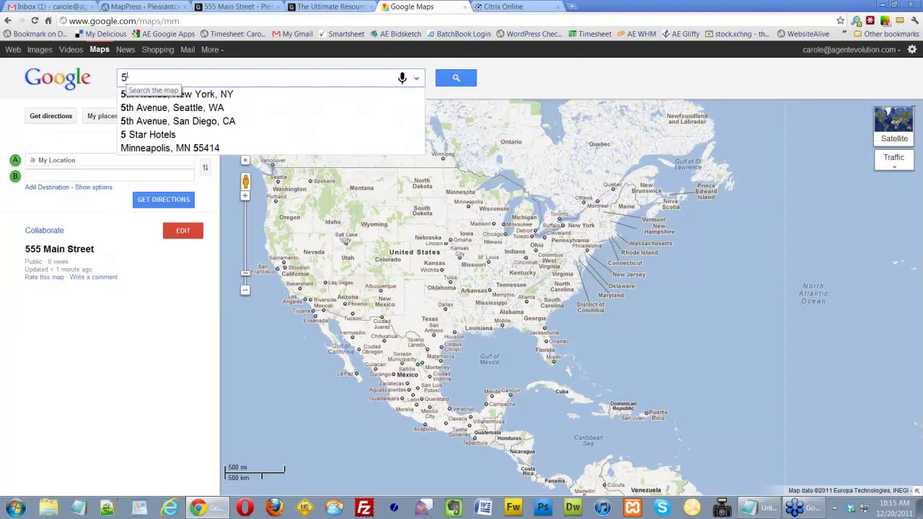
pyautogui.write('55')
pyautogui.write(' Main S')
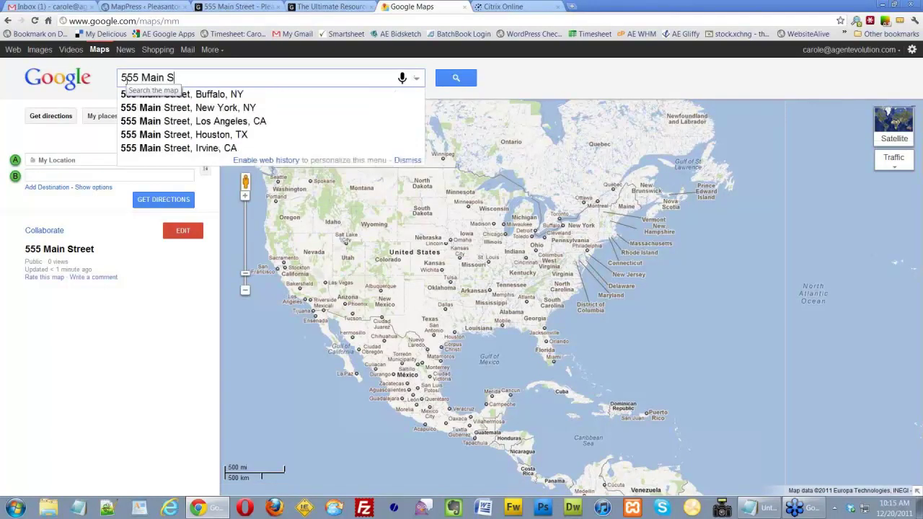
pyautogui.write('treet,')
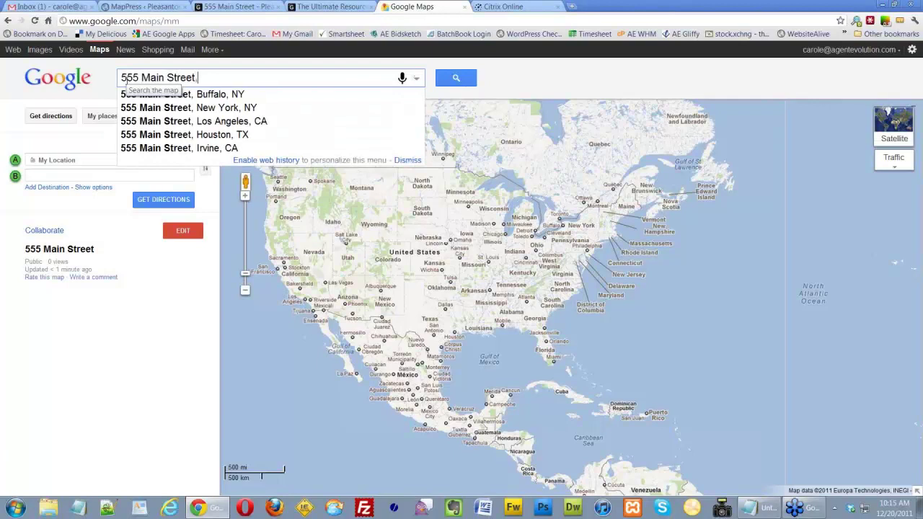
pyautogui.write(' New Yor,')
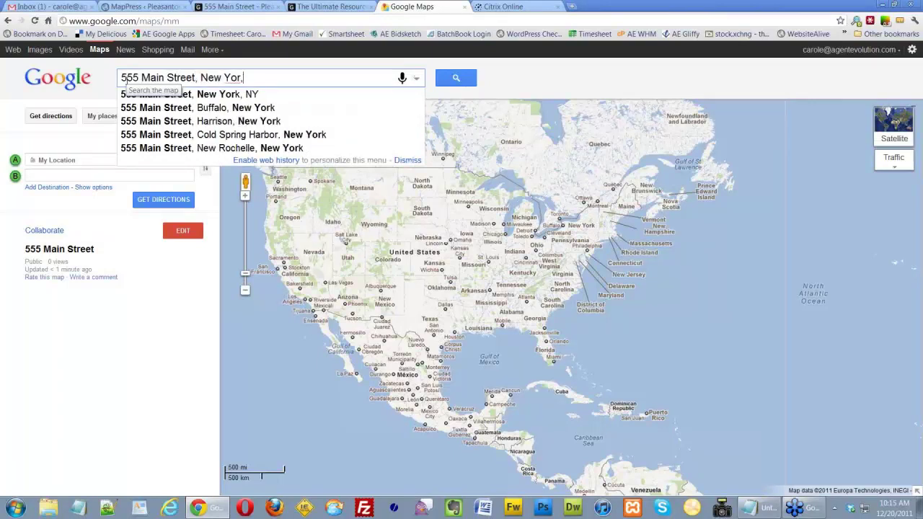
pyautogui.press('BackSpace')
pyautogui.press('BackSpace')
pyautogui.write('rk, NY')
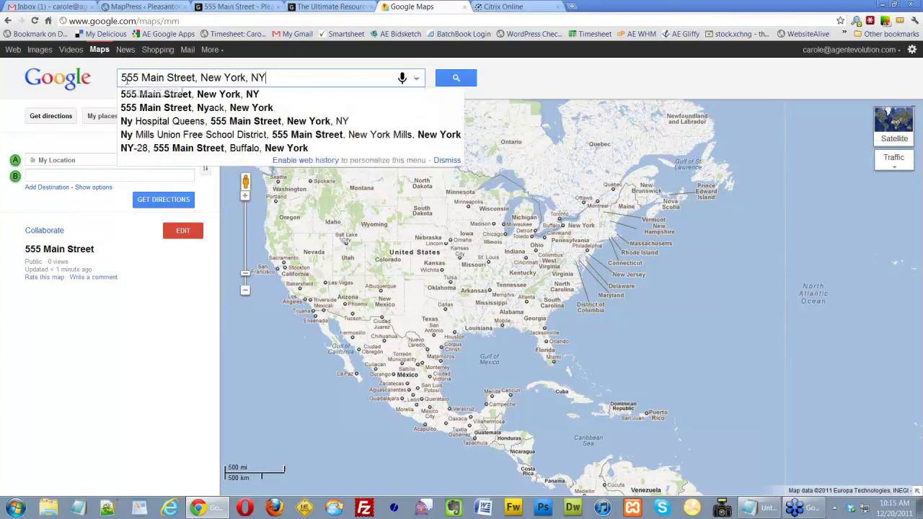
pyautogui.press('Return')
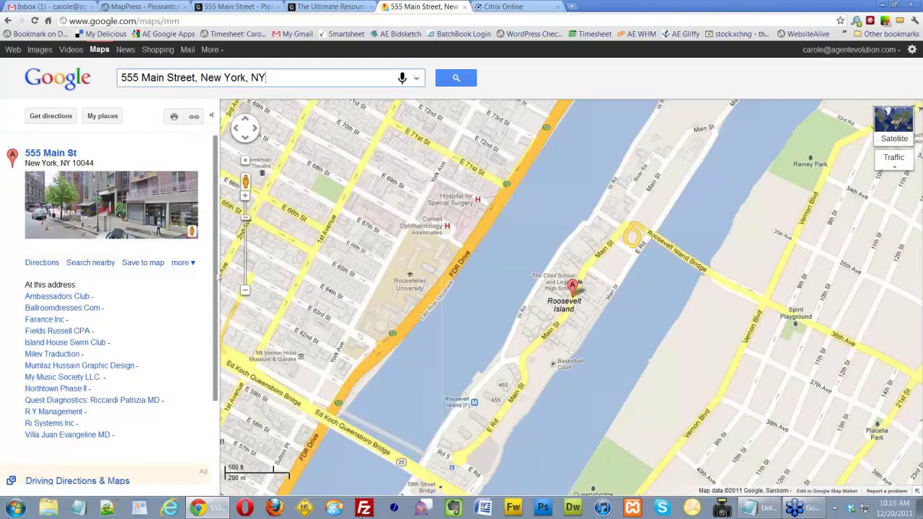
pyautogui.click(145, 264)
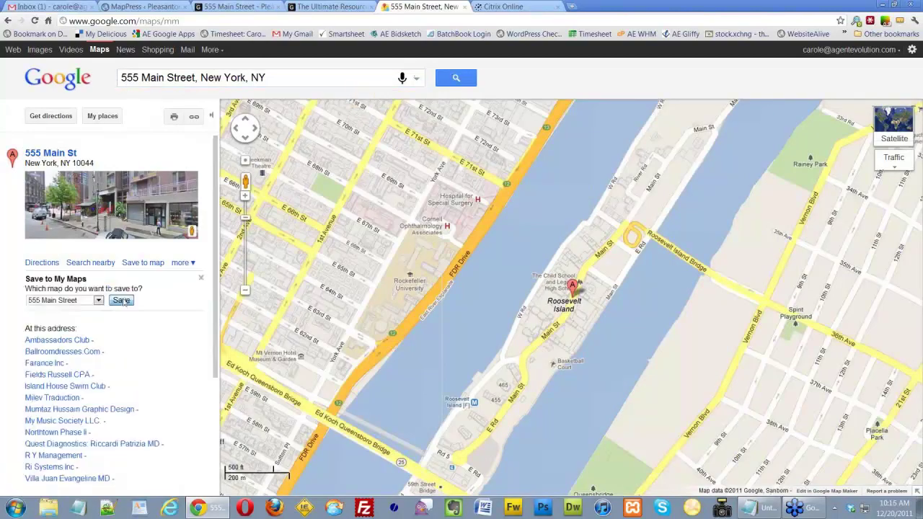
pyautogui.click(122, 301)
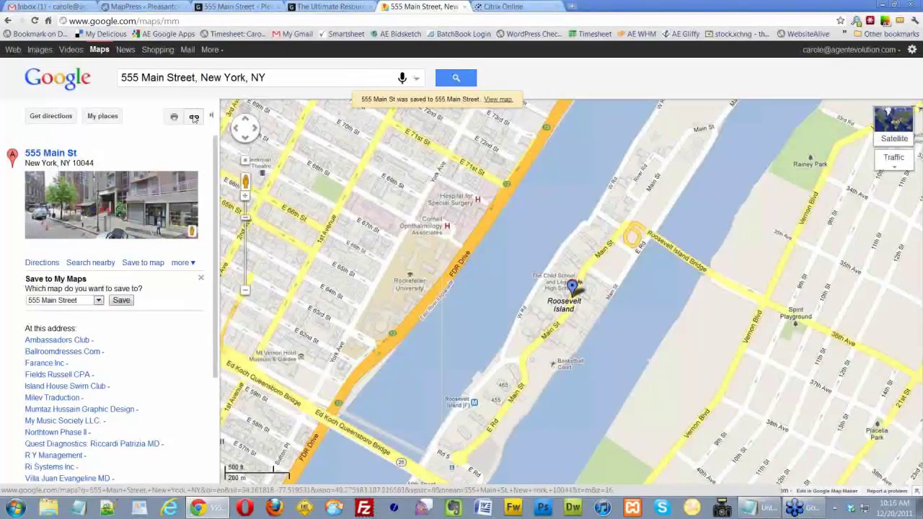
# Open the map's link options and copy the complete HTML code for embedding it in a website
pyautogui.click(194, 118)
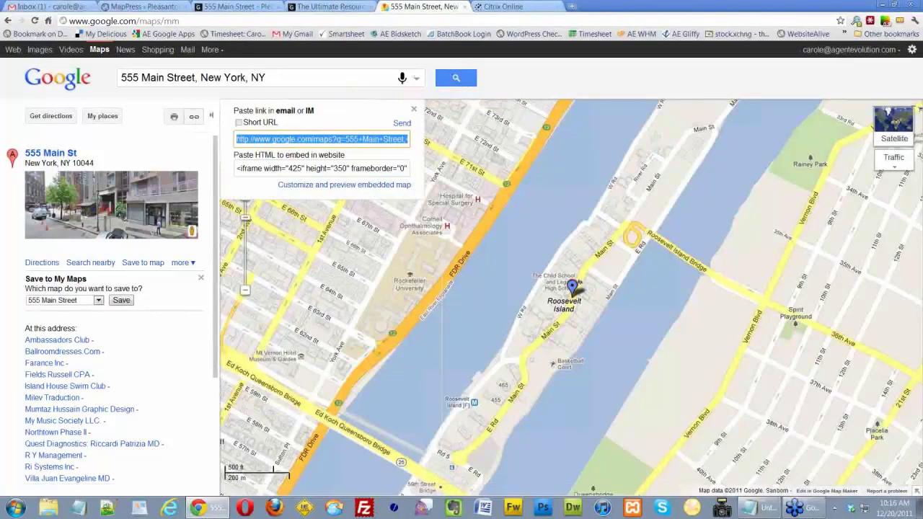
pyautogui.click(261, 141)
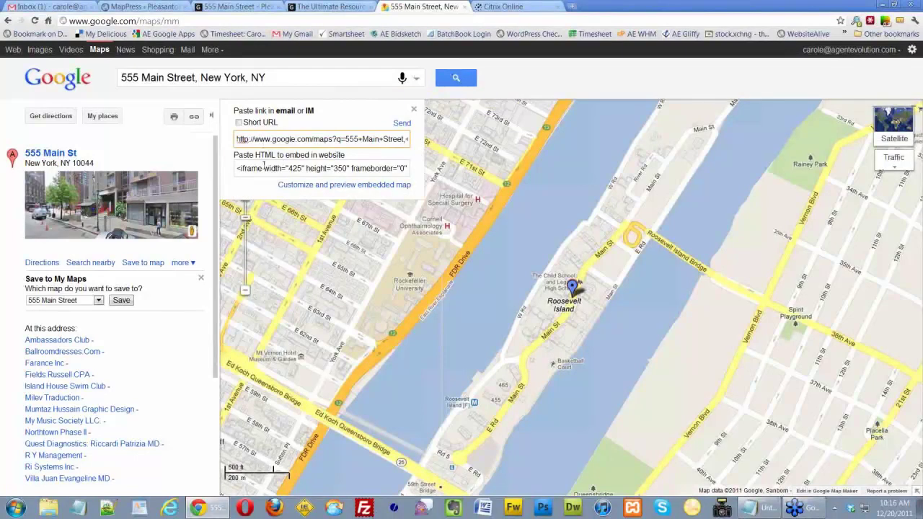
pyautogui.moveTo(237, 168); pyautogui.dragTo(384, 170)
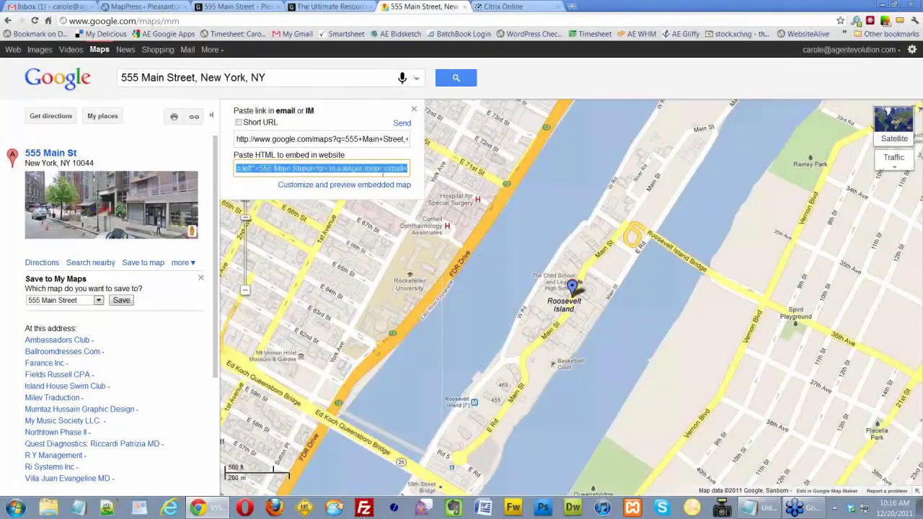
pyautogui.rightClick(384, 171)
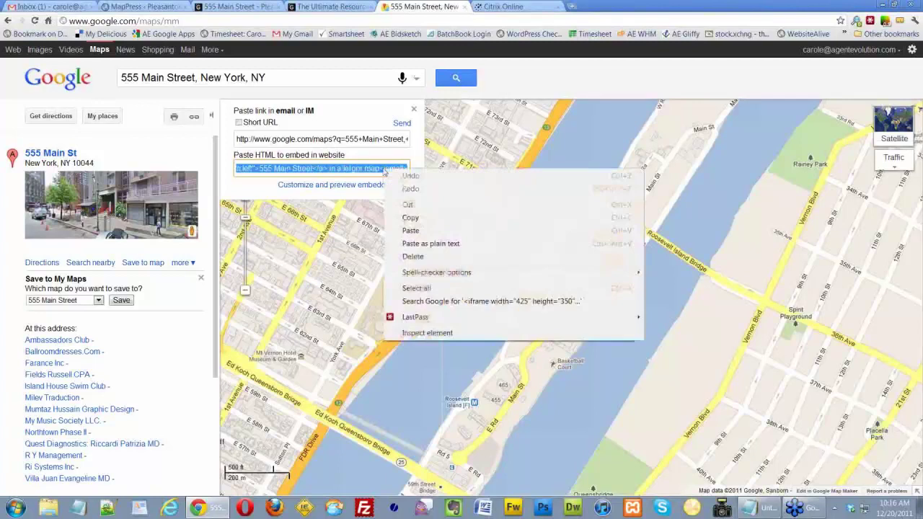
pyautogui.click(410, 217)
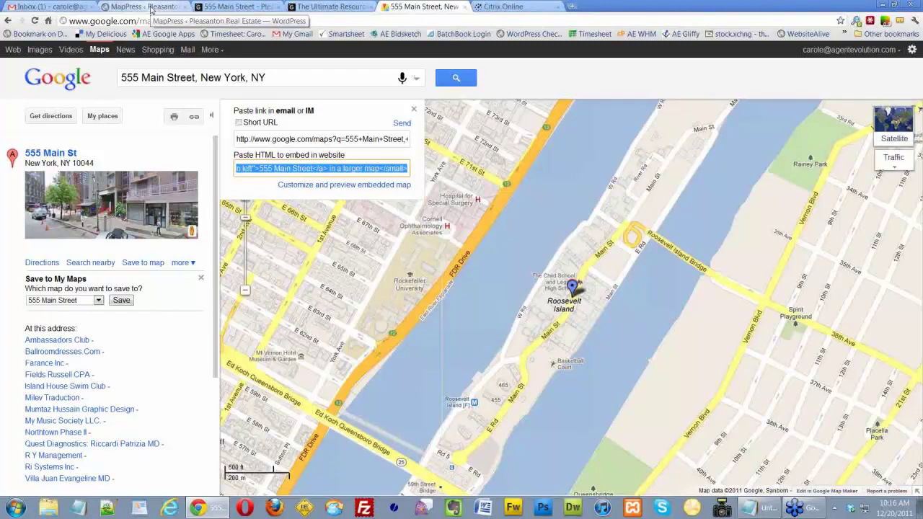
# Return to the WordPress admin and open the published listing of the same address for editing
pyautogui.click(151, 9)
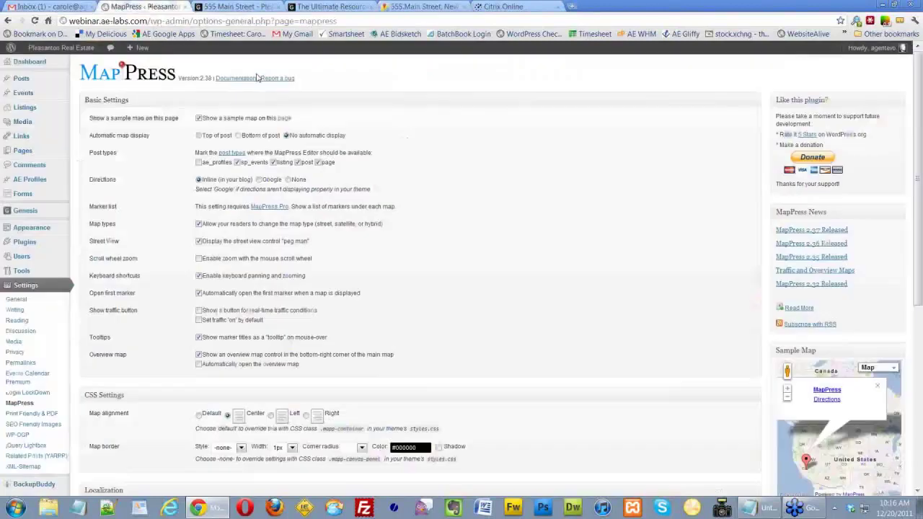
pyautogui.click(113, 110)
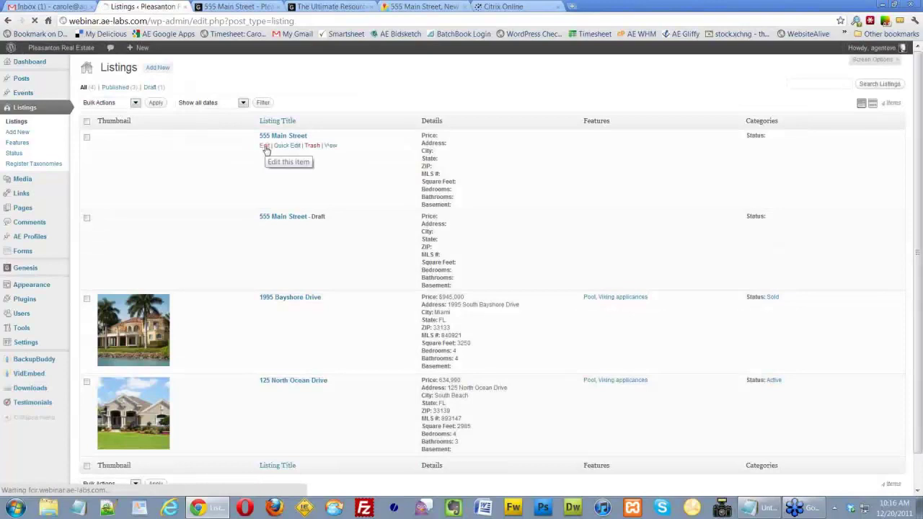
pyautogui.click(265, 145)
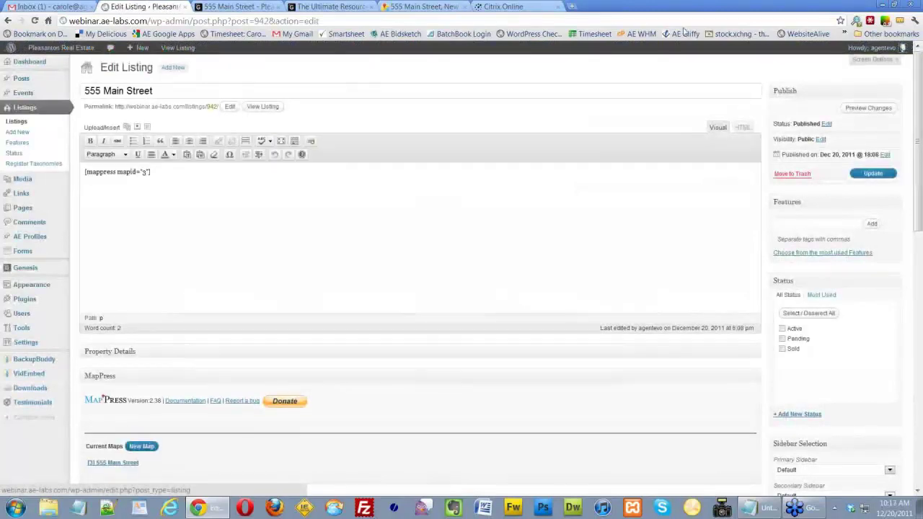
# Expand the listing's Property Details, paste the copied Google map code as the map embed code, and enter the listing's street address
pyautogui.click(755, 354)
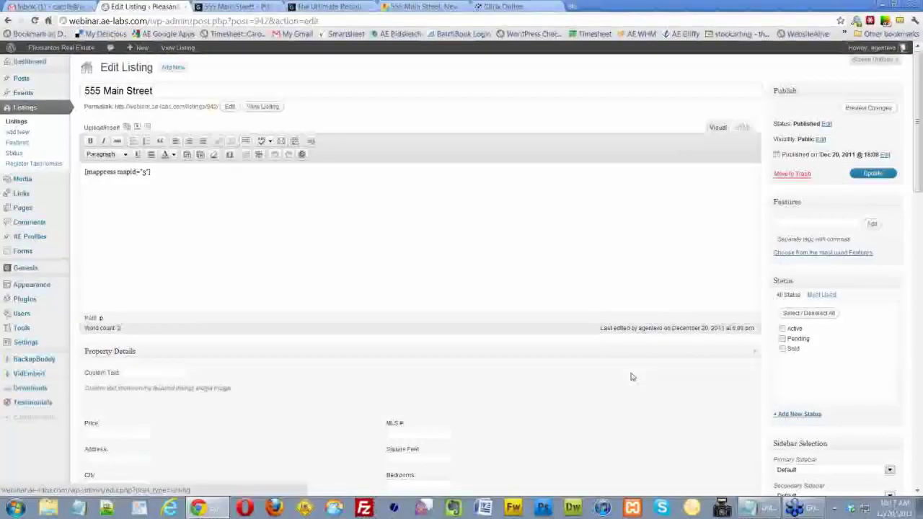
pyautogui.scroll(-1, 631, 376)
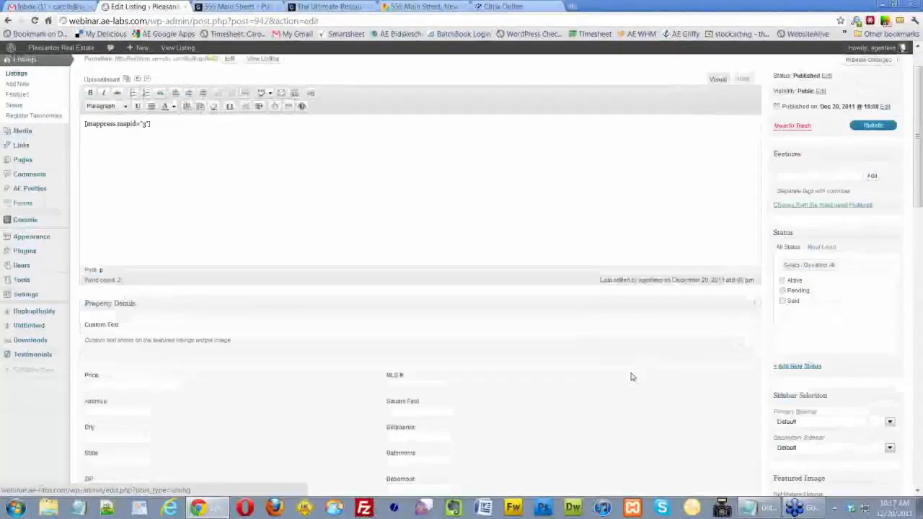
pyautogui.scroll(-3, 631, 376)
pyautogui.click(92, 409)
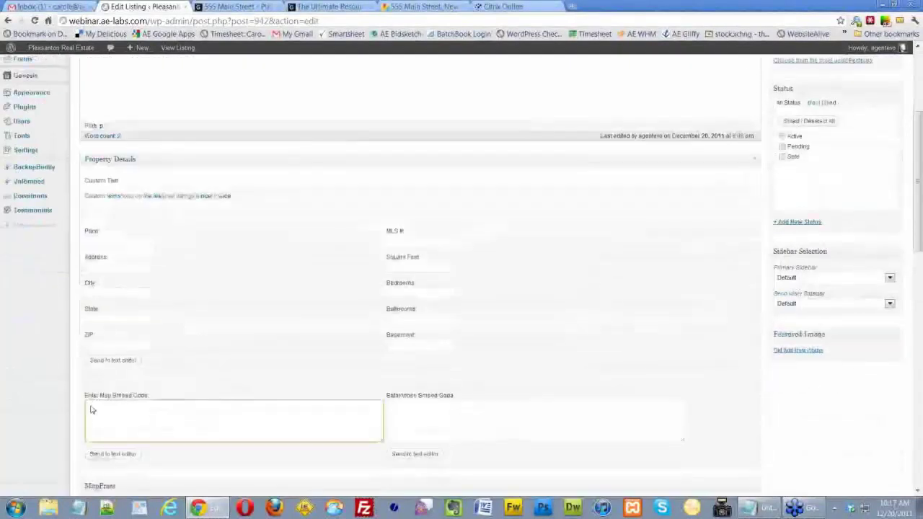
pyautogui.rightClick(92, 409)
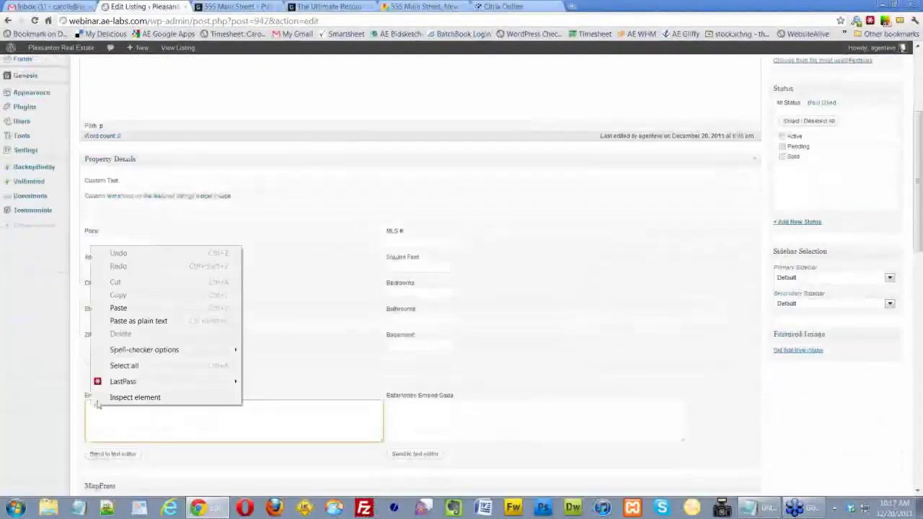
pyautogui.click(128, 310)
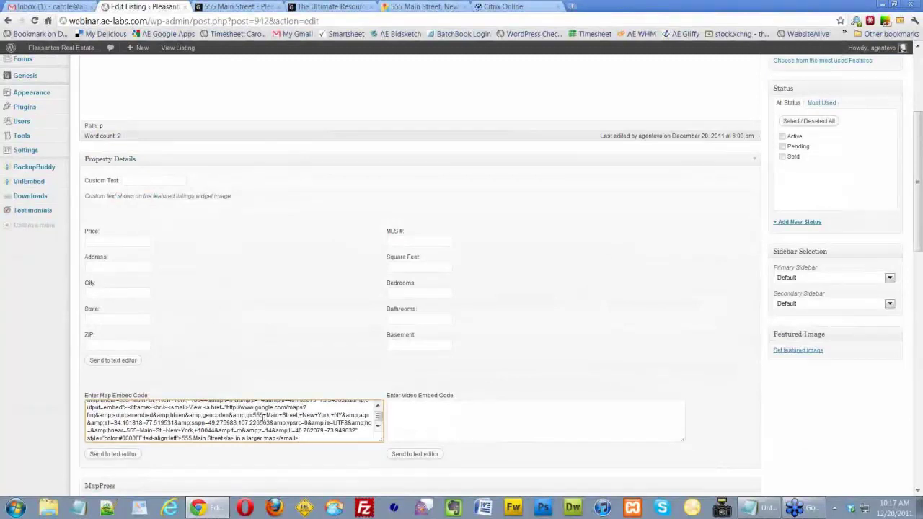
pyautogui.click(95, 270)
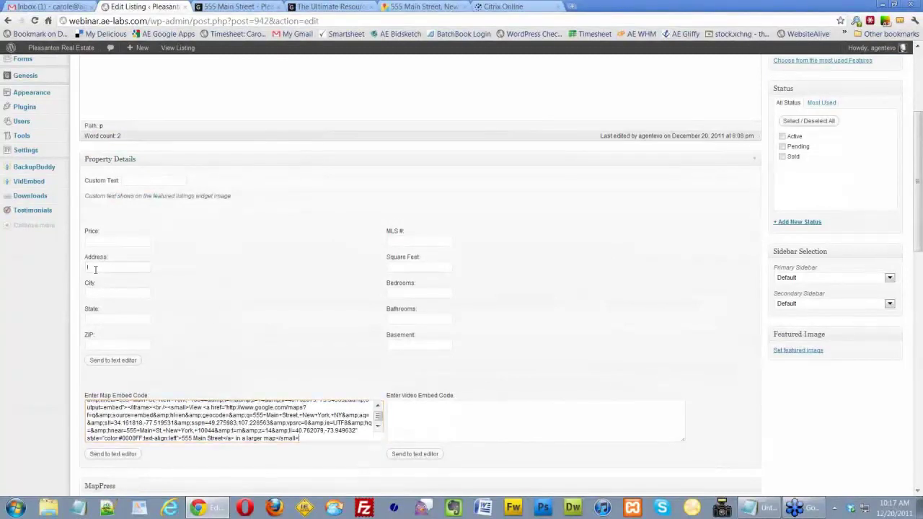
pyautogui.write('555 Main Street')
# Add the shortcode [property_details] on a new line below the MapPress shortcode in the listing's content
pyautogui.scroll(1, 260, 268)
pyautogui.scroll(3, 260, 268)
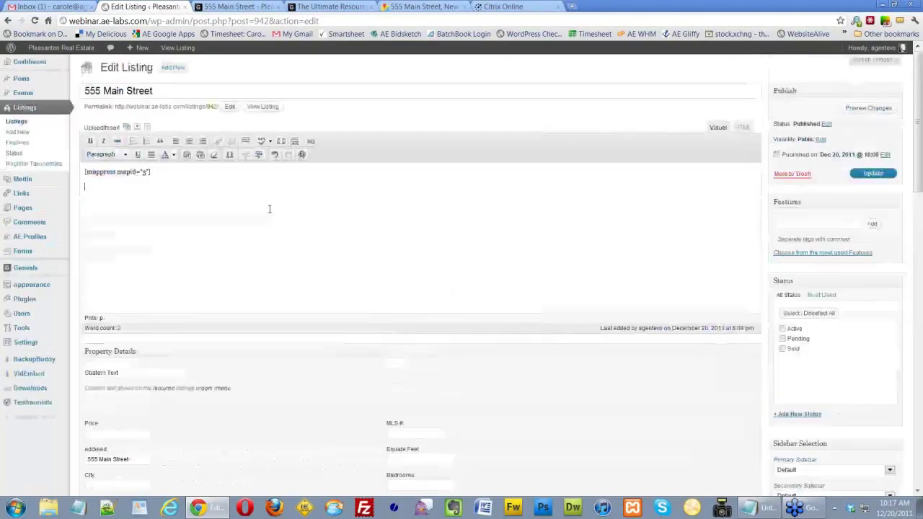
pyautogui.write('[pr')
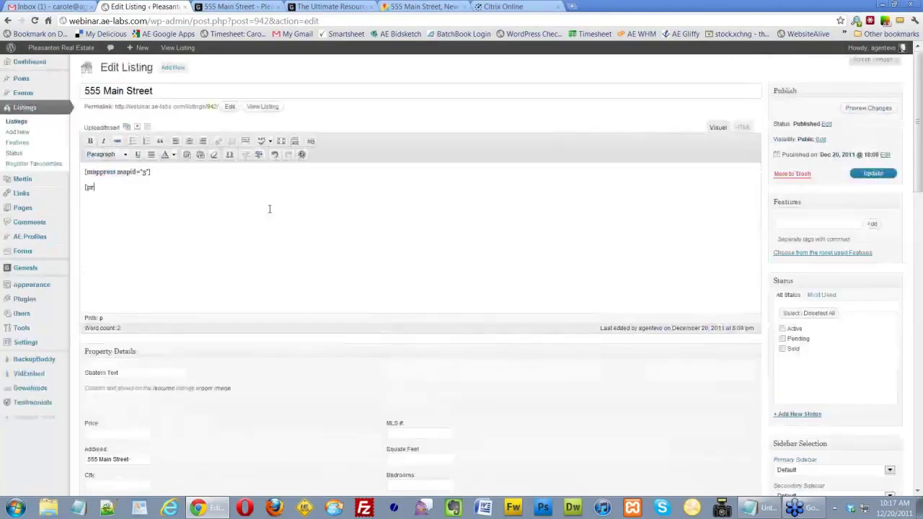
pyautogui.write('operty')
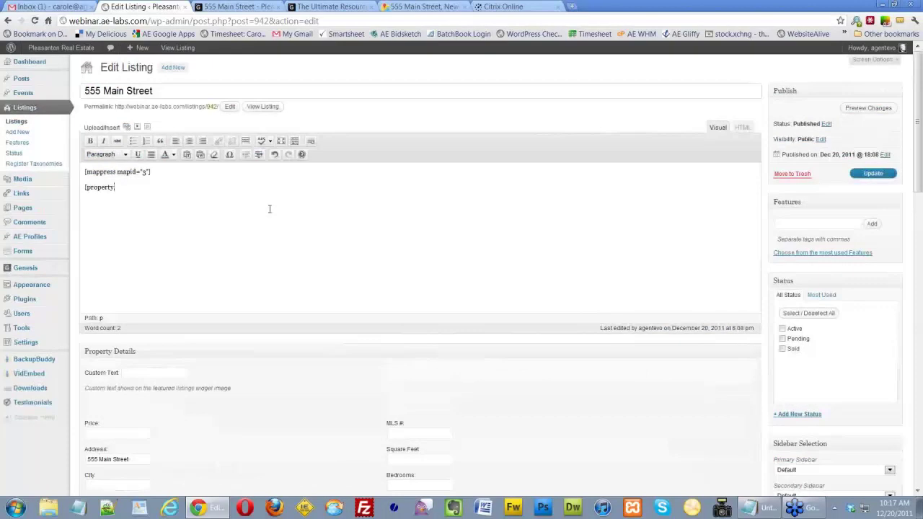
pyautogui.write('_details]')
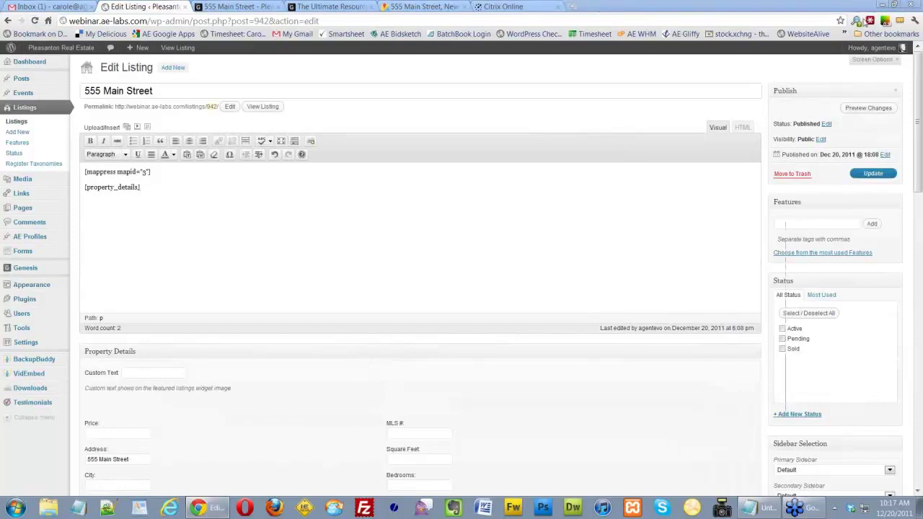
# Update the listing and reload its public page to check the property details under the map
pyautogui.click(874, 175)
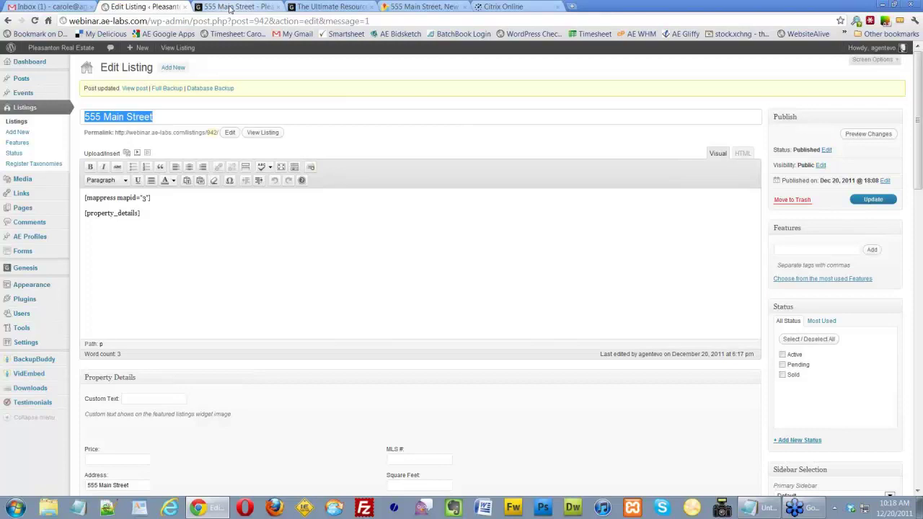
pyautogui.click(229, 8)
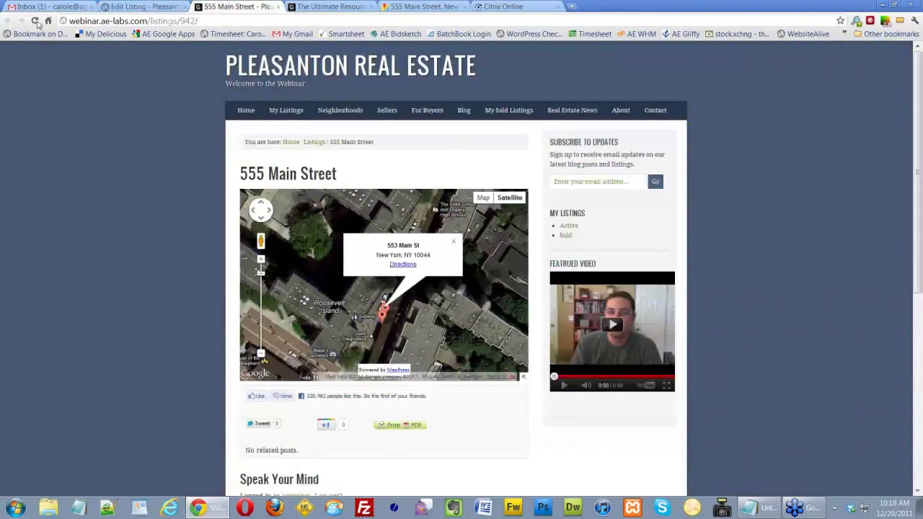
pyautogui.click(34, 21)
pyautogui.scroll(-2, 151, 213)
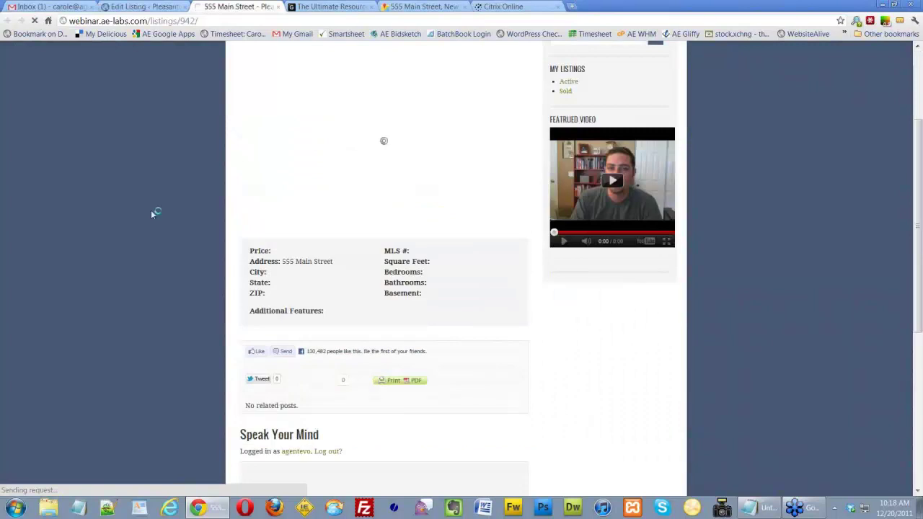
pyautogui.scroll(2, 151, 206)
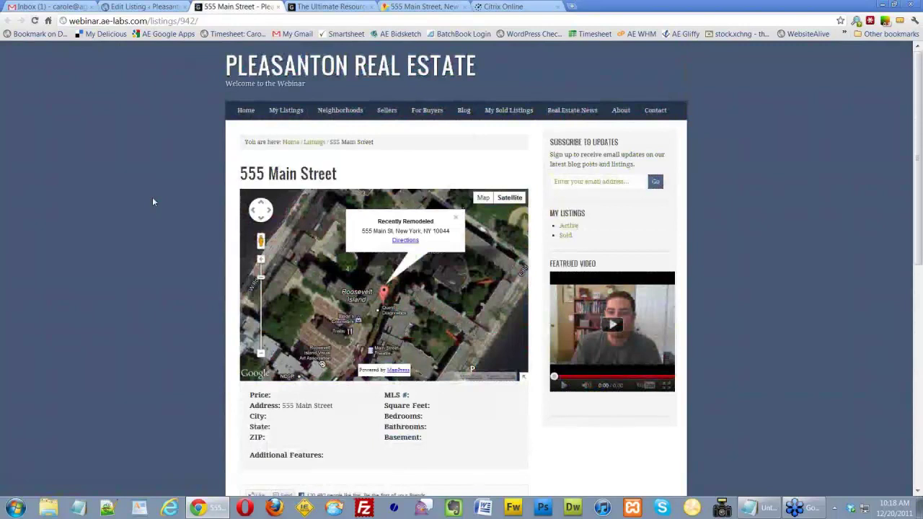
# Insert the shortcode [property_map] above the MapPress shortcode in the listing's content, with an empty line between the two
pyautogui.hotkey('ctrl', 'shift', 'Tab')
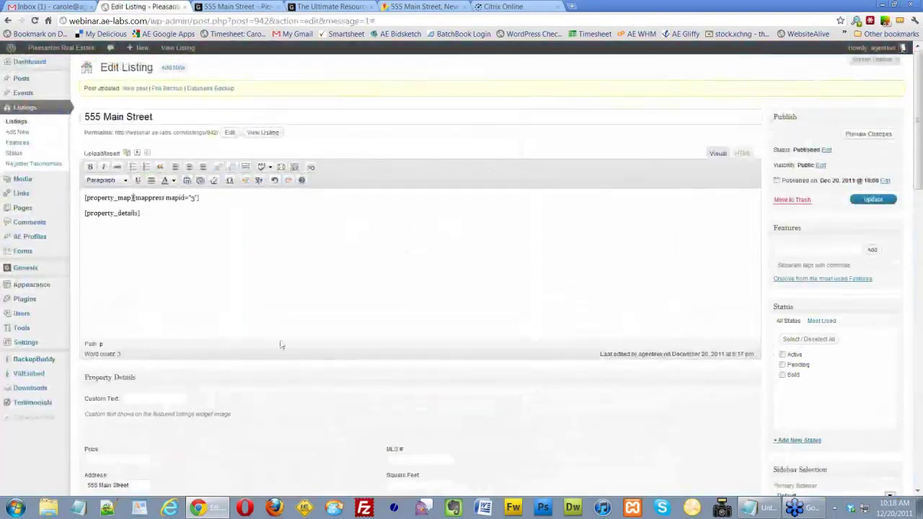
pyautogui.scroll(-1, 281, 345)
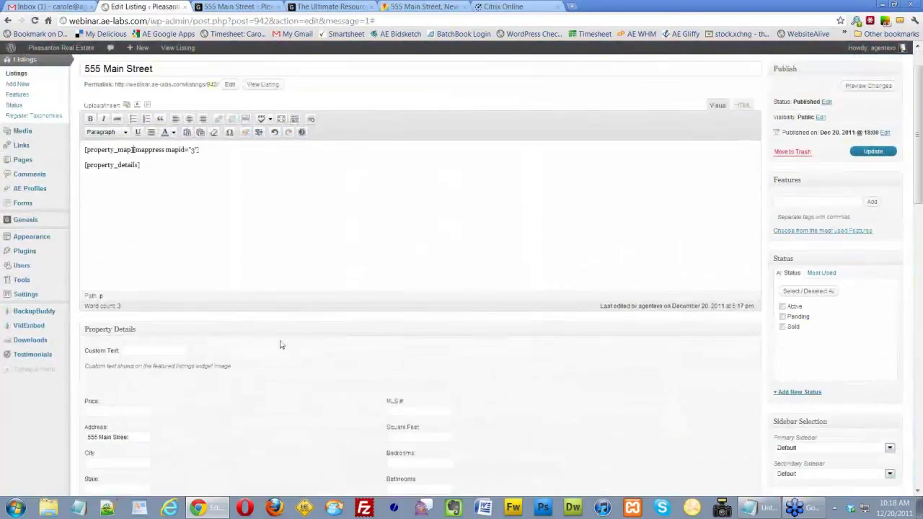
pyautogui.scroll(-2, 282, 345)
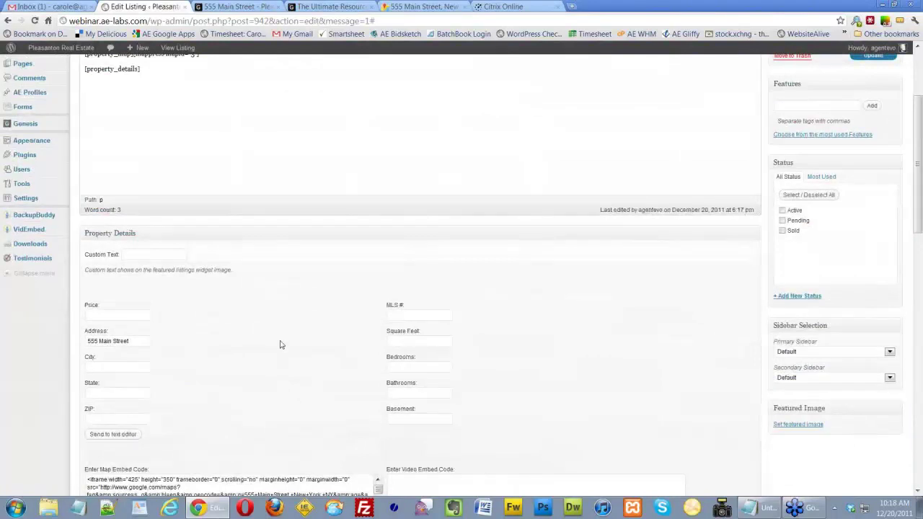
pyautogui.scroll(-3, 281, 344)
pyautogui.scroll(5, 281, 345)
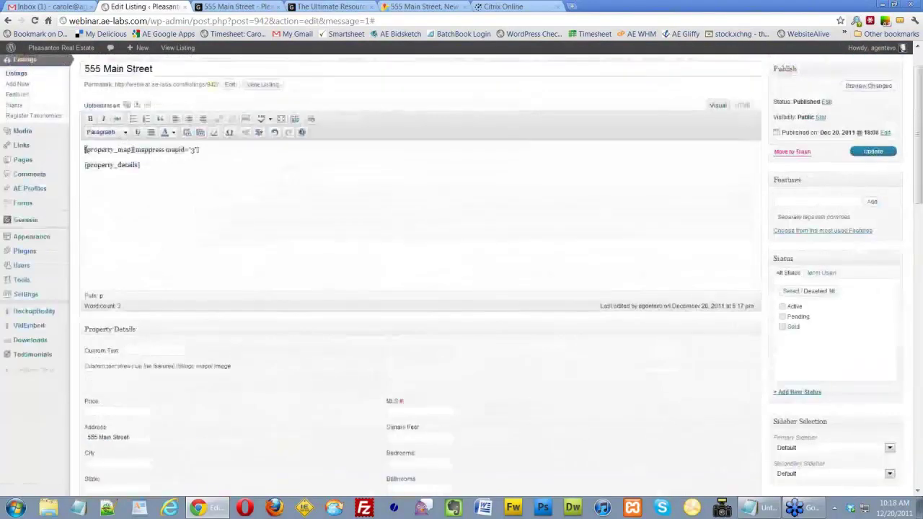
pyautogui.moveTo(85, 150); pyautogui.dragTo(132, 149)
pyautogui.click(133, 150)
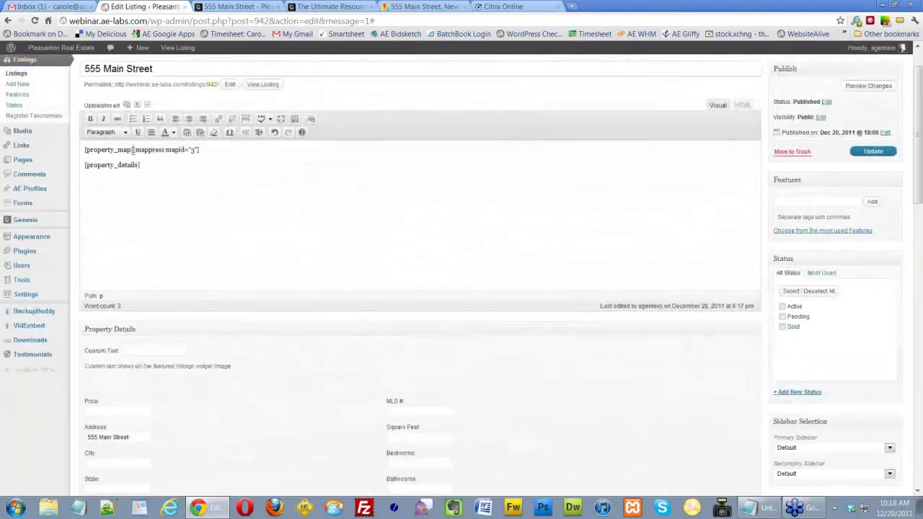
pyautogui.press('Return')
pyautogui.press('Return')
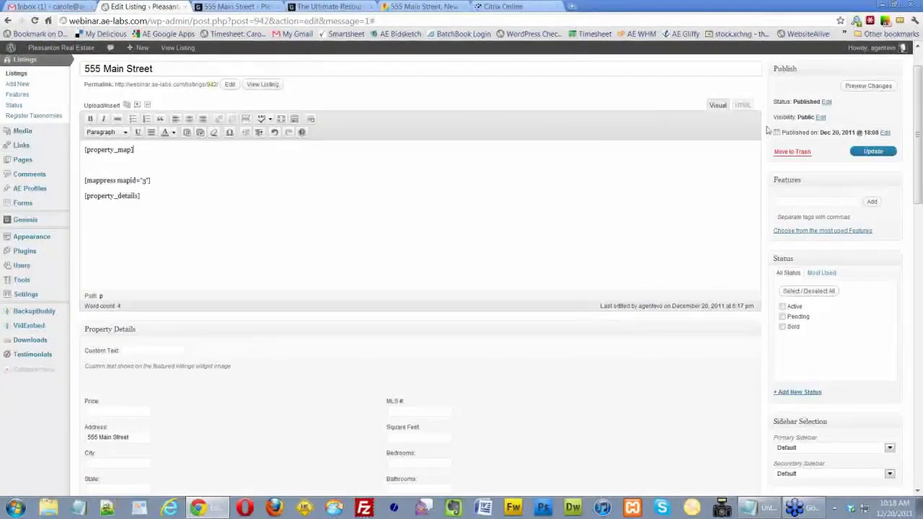
# Save the listing's shortcode changes and refresh its public page to view the embedded Google map
pyautogui.click(874, 153)
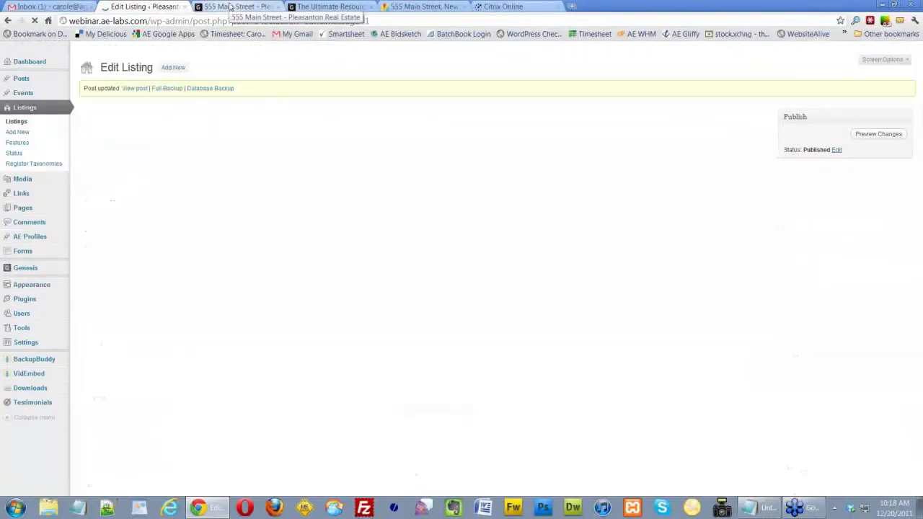
pyautogui.click(231, 6)
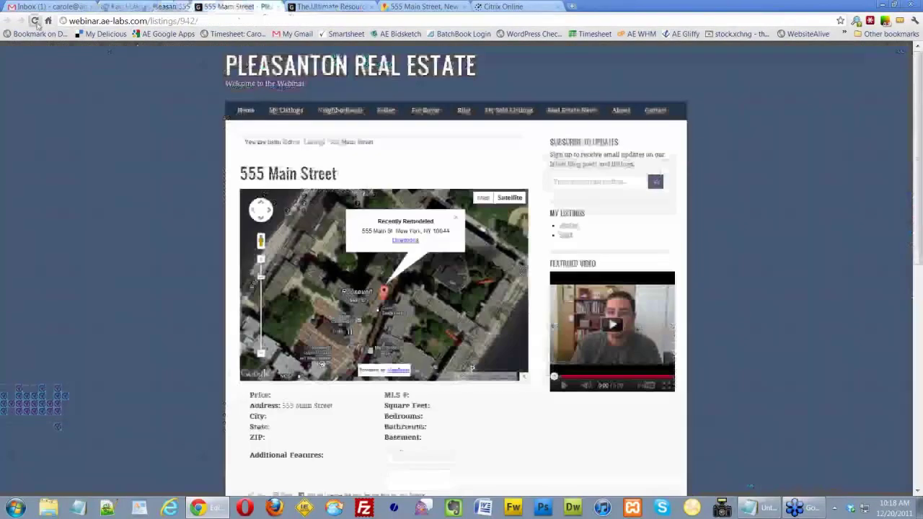
pyautogui.click(35, 20)
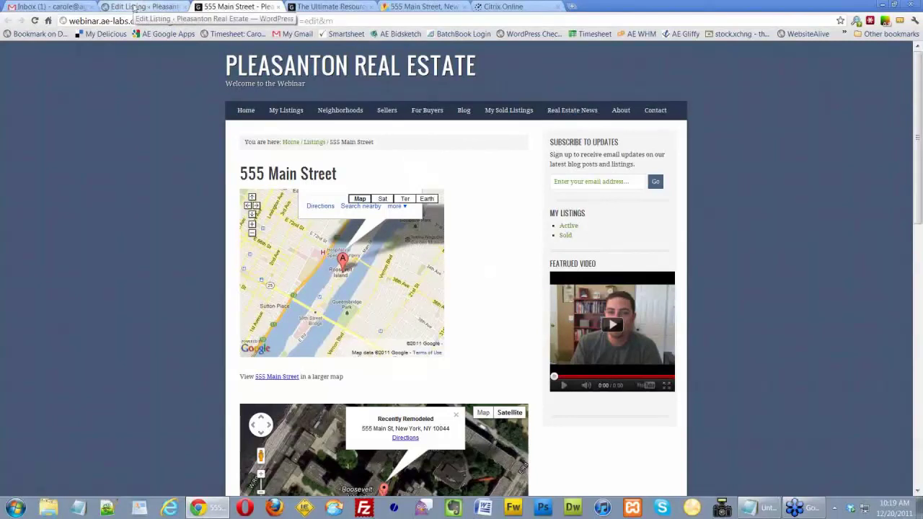
# Create a new WordPress page titled "My Neighborhood"
pyautogui.click(134, 6)
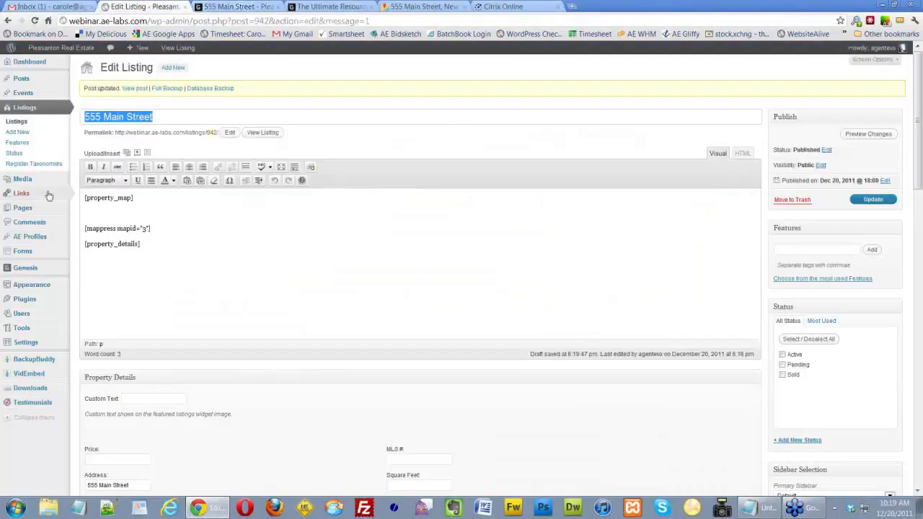
pyautogui.moveTo(38, 209)
pyautogui.click(103, 219)
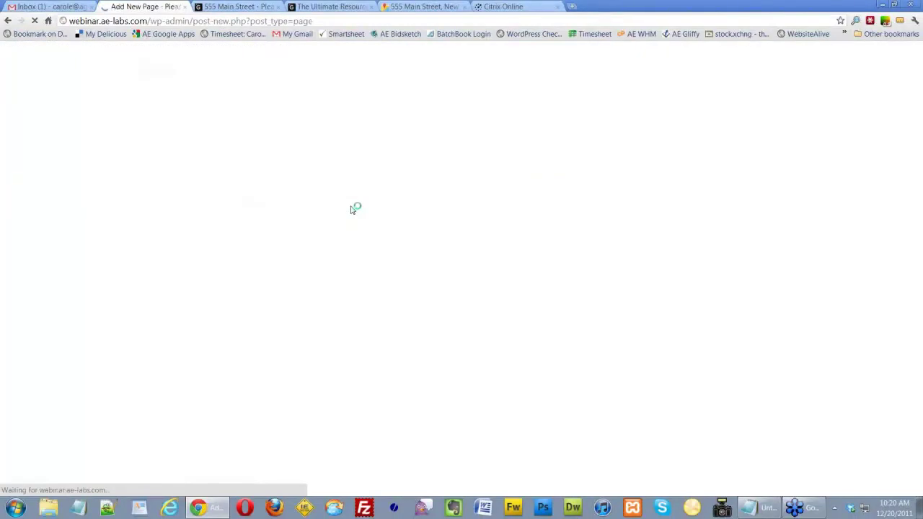
pyautogui.write('My Neigh')
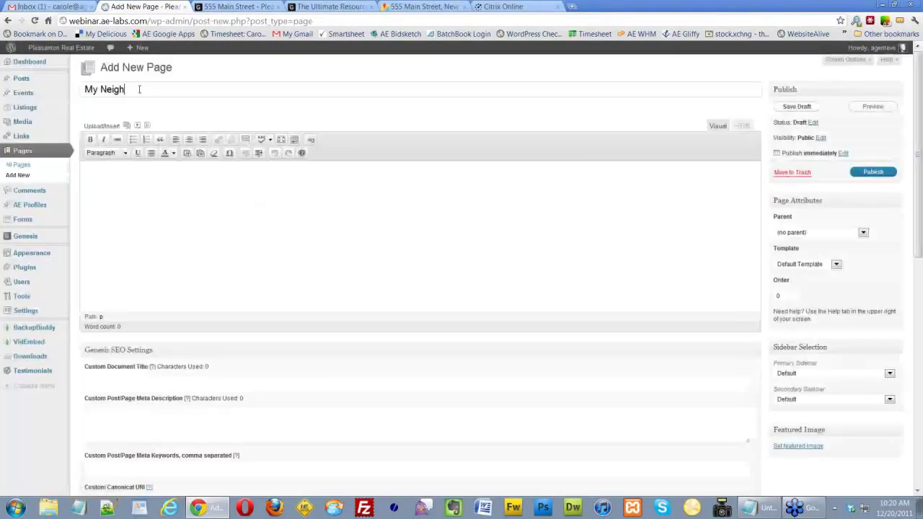
pyautogui.write('borhood')
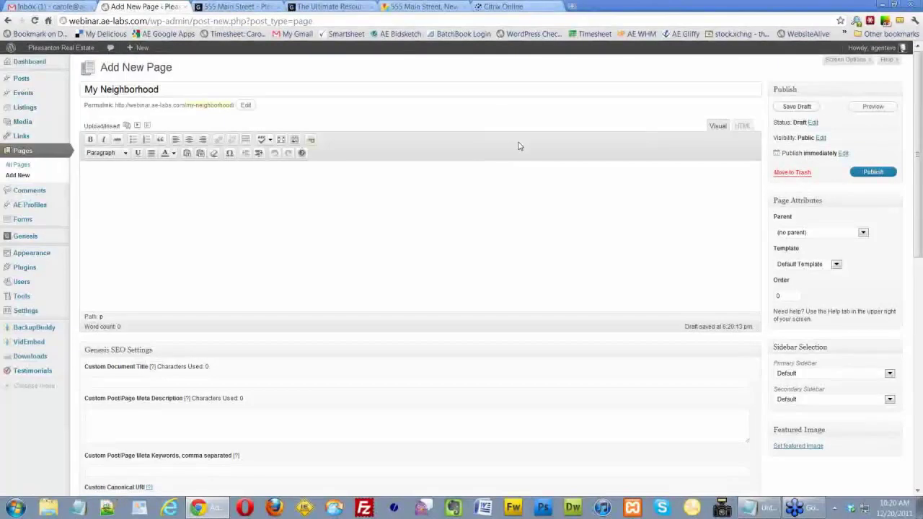
# Paste the copied Google map embed code into the new page's content as HTML and publish the page
pyautogui.click(744, 127)
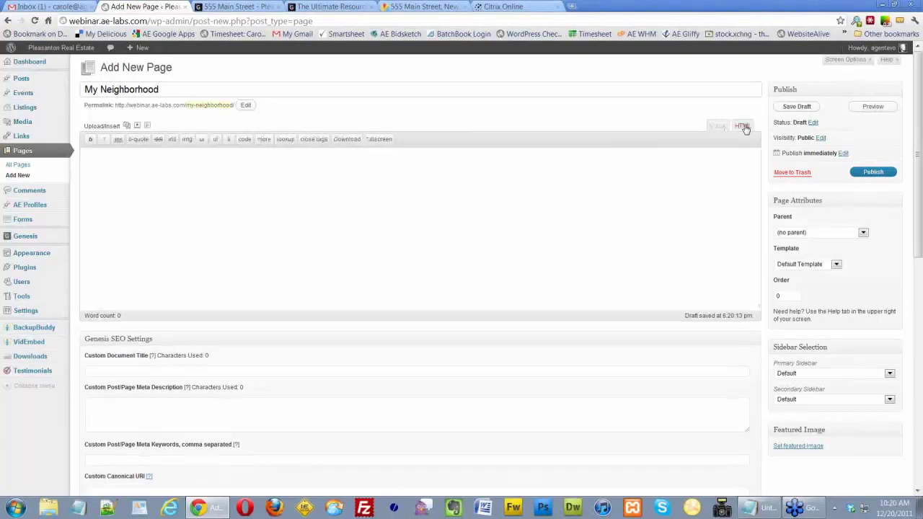
pyautogui.rightClick(85, 166)
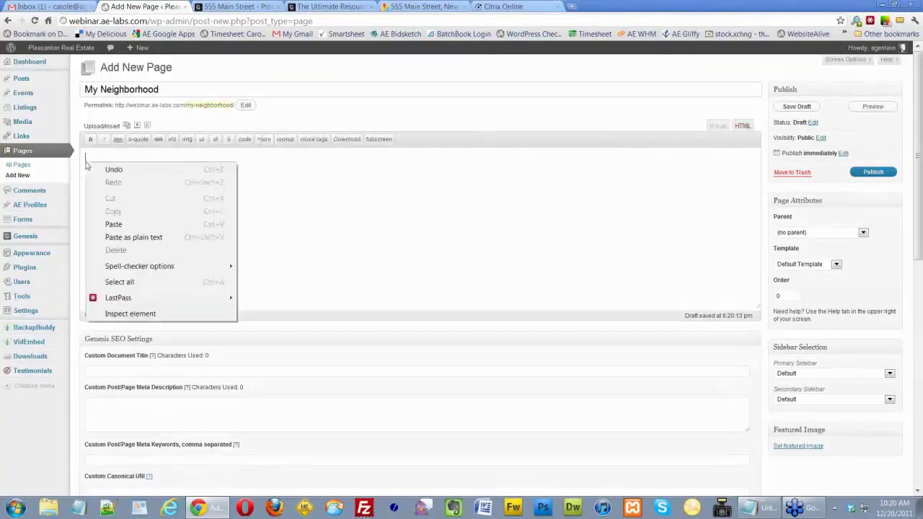
pyautogui.click(114, 225)
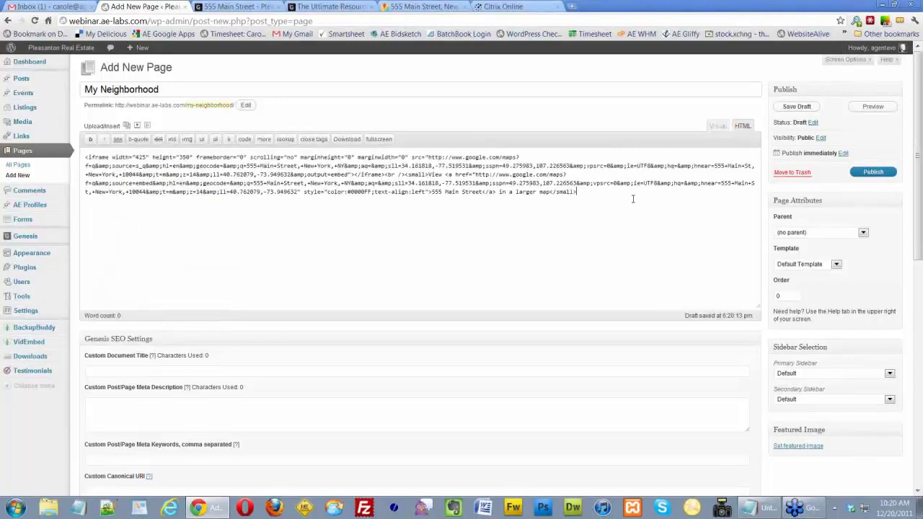
pyautogui.click(871, 173)
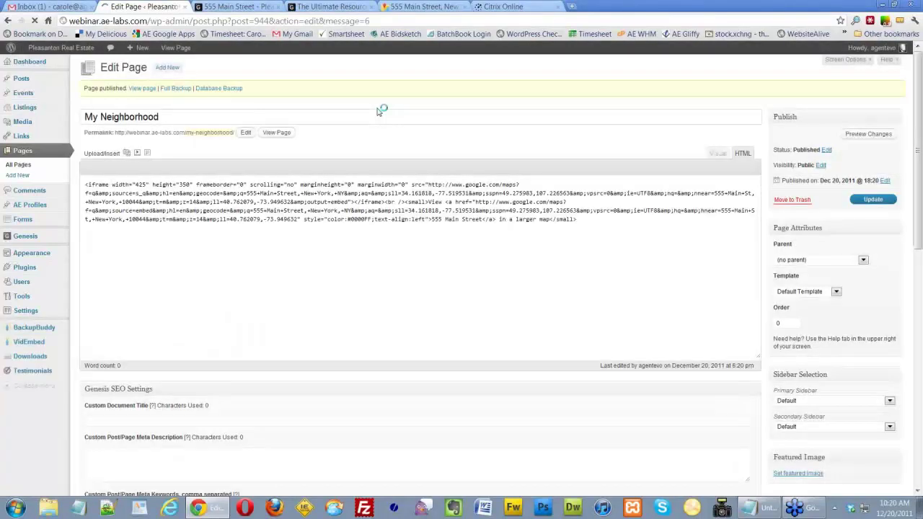
# View the published My Neighborhood page in a new browser tab, and return to editing the page
pyautogui.rightClick(134, 88)
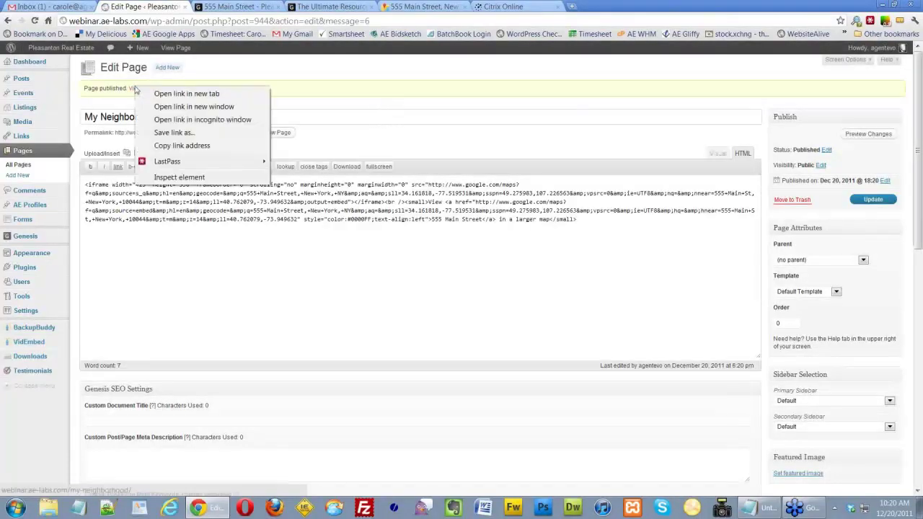
pyautogui.click(187, 93)
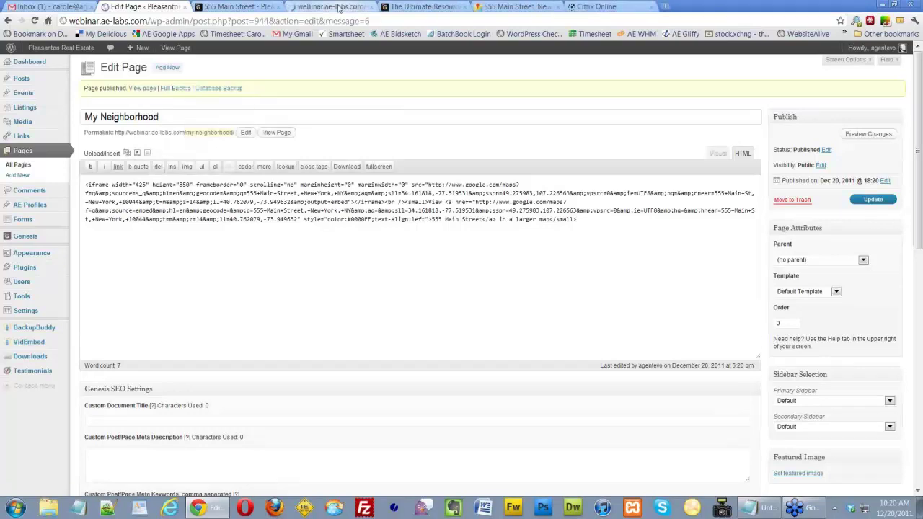
pyautogui.click(338, 7)
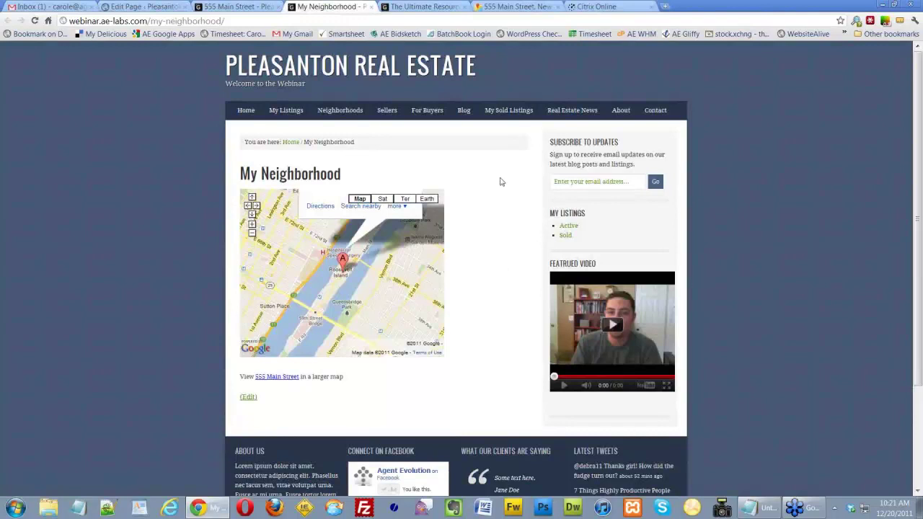
pyautogui.click(144, 7)
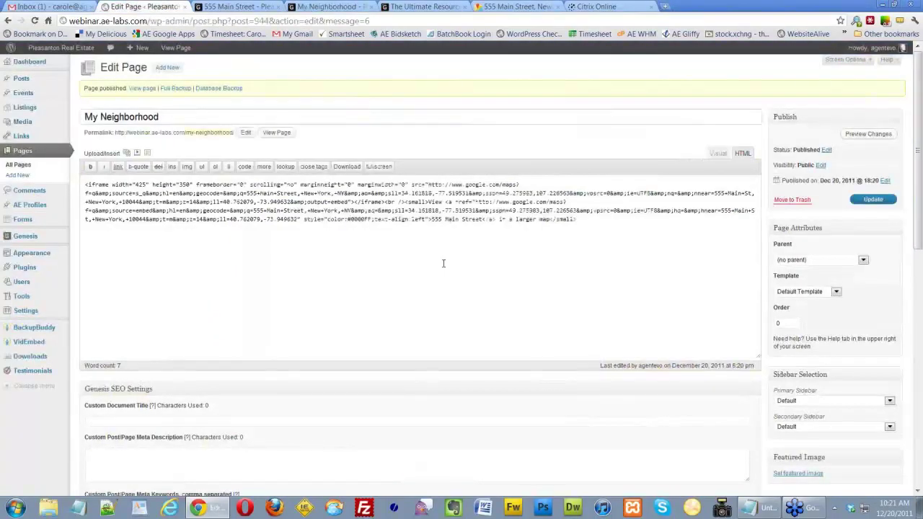
# Review the MapPress section in the My Neighborhood page editor, and open the site's MapPress settings
pyautogui.scroll(-1, 443, 263)
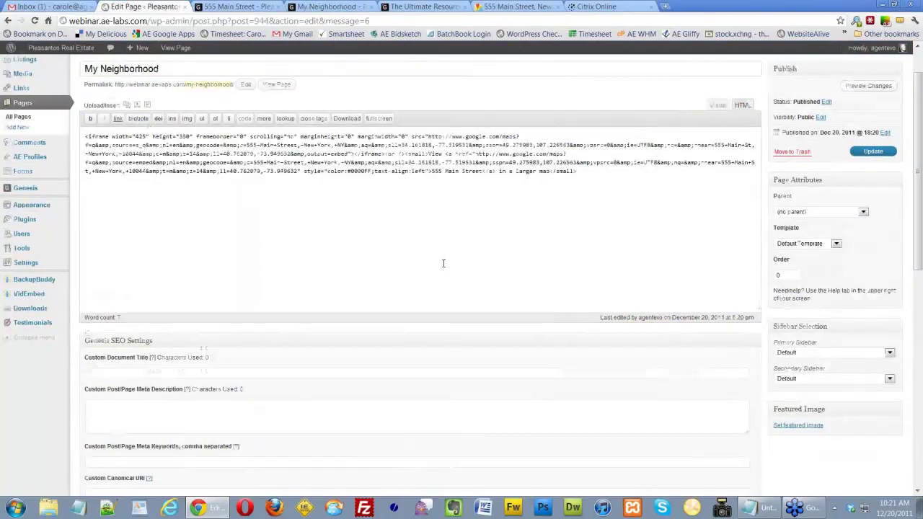
pyautogui.scroll(-10, 411, 393)
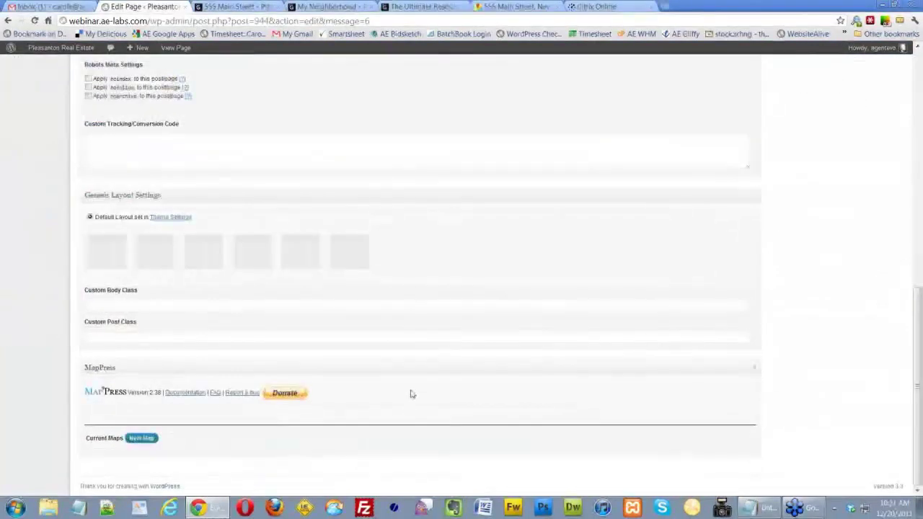
pyautogui.scroll(5, 517, 259)
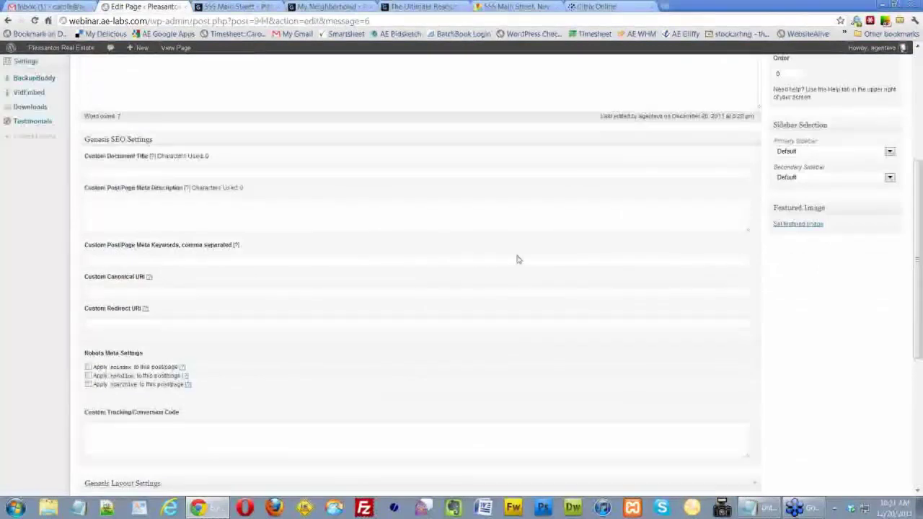
pyautogui.scroll(4, 517, 259)
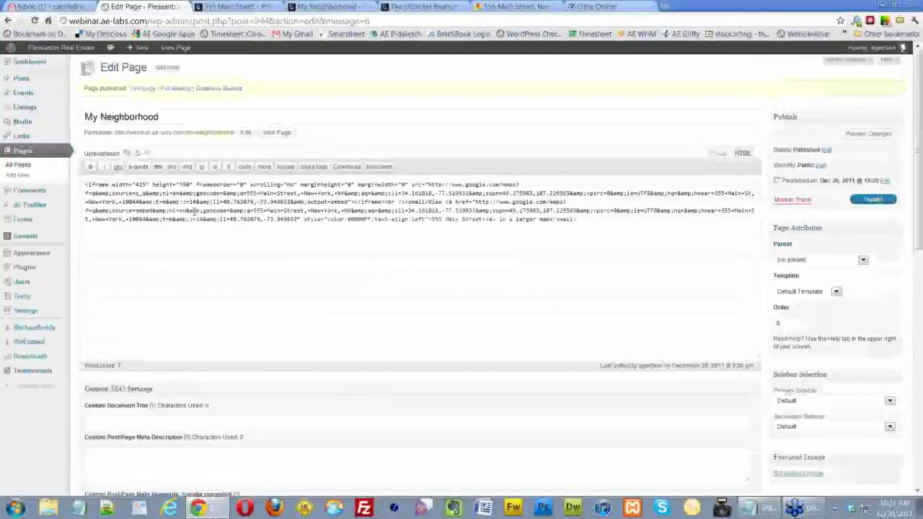
pyautogui.moveTo(10, 311)
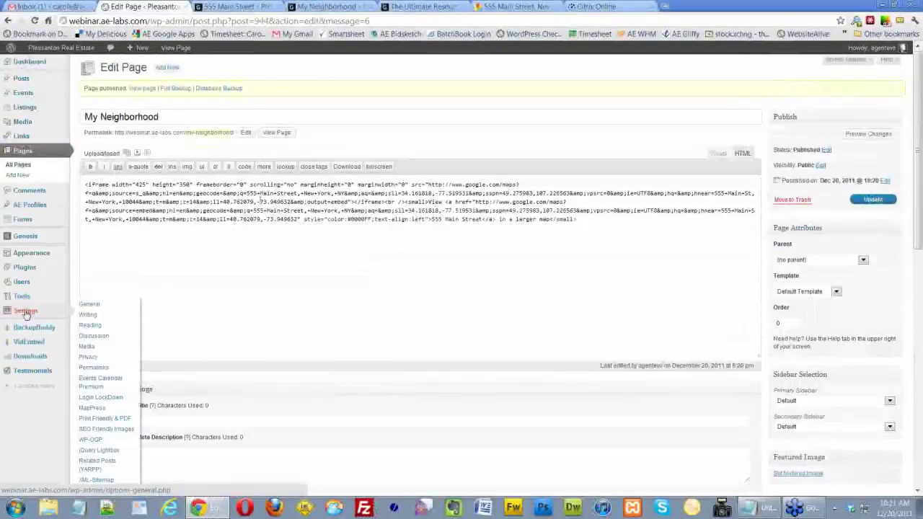
pyautogui.click(95, 409)
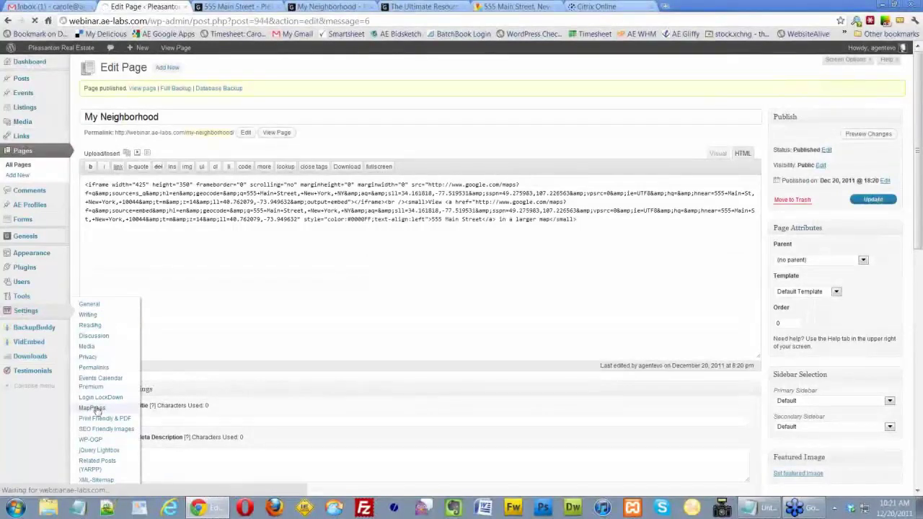